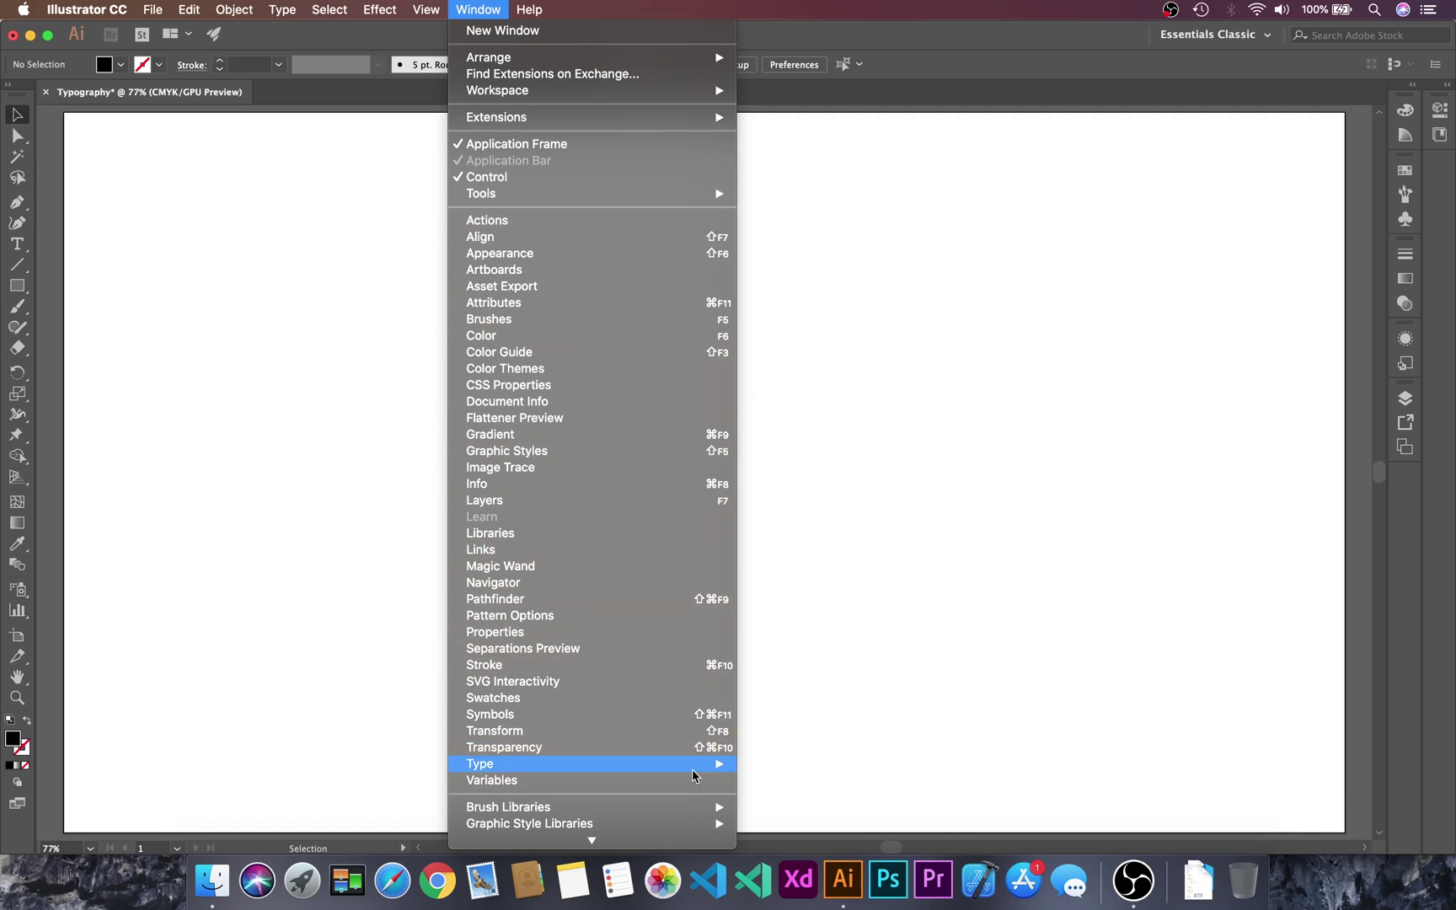
Step: Open the Character settings and place them over the artboard's upper-right corner
mouse_move(695, 774)
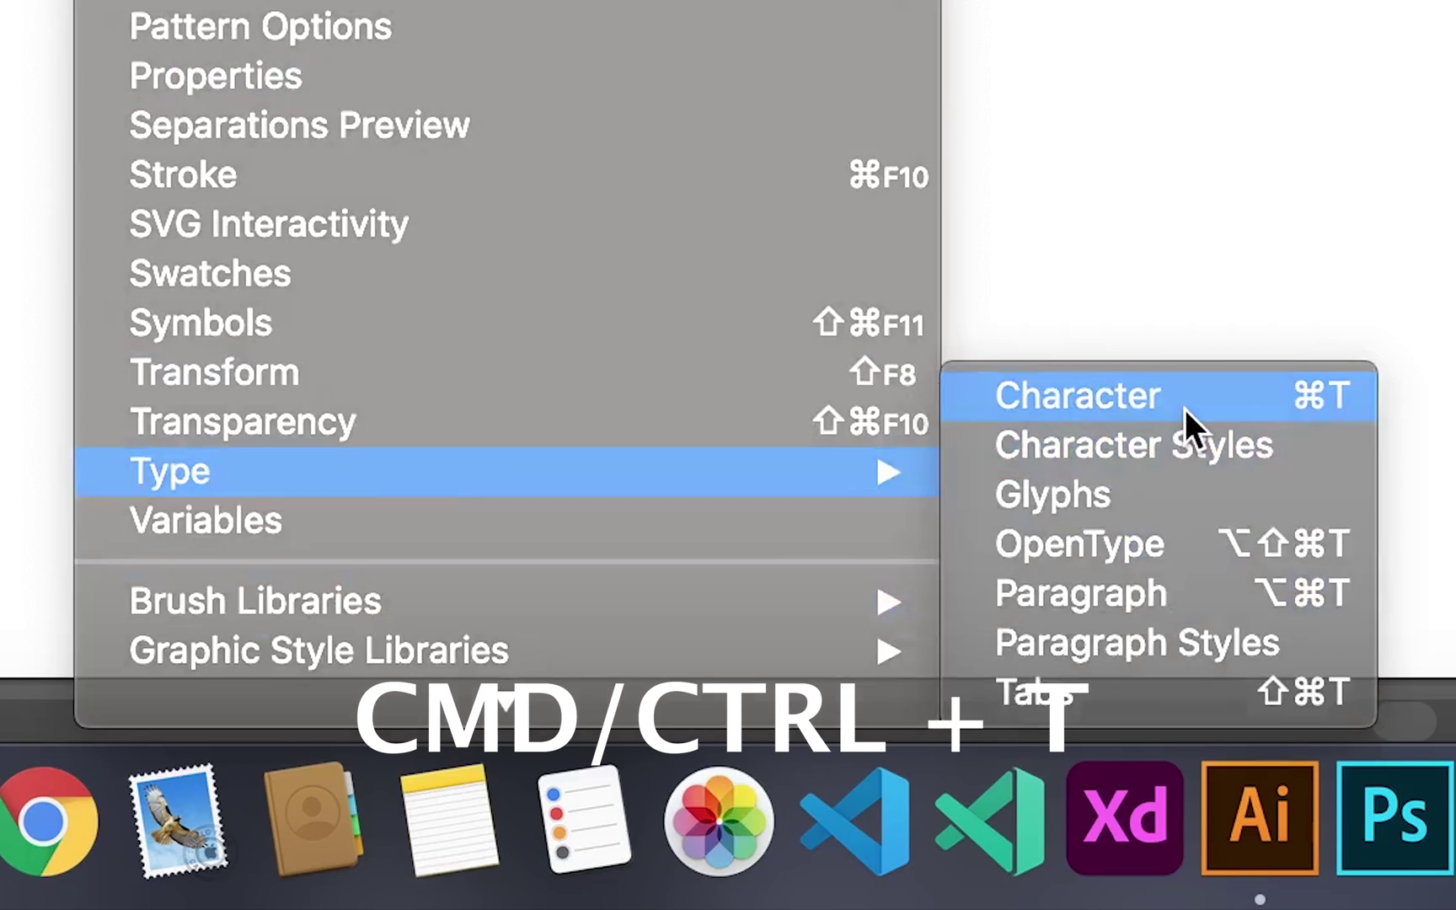
click(1184, 409)
drag(664, 111, 1179, 135)
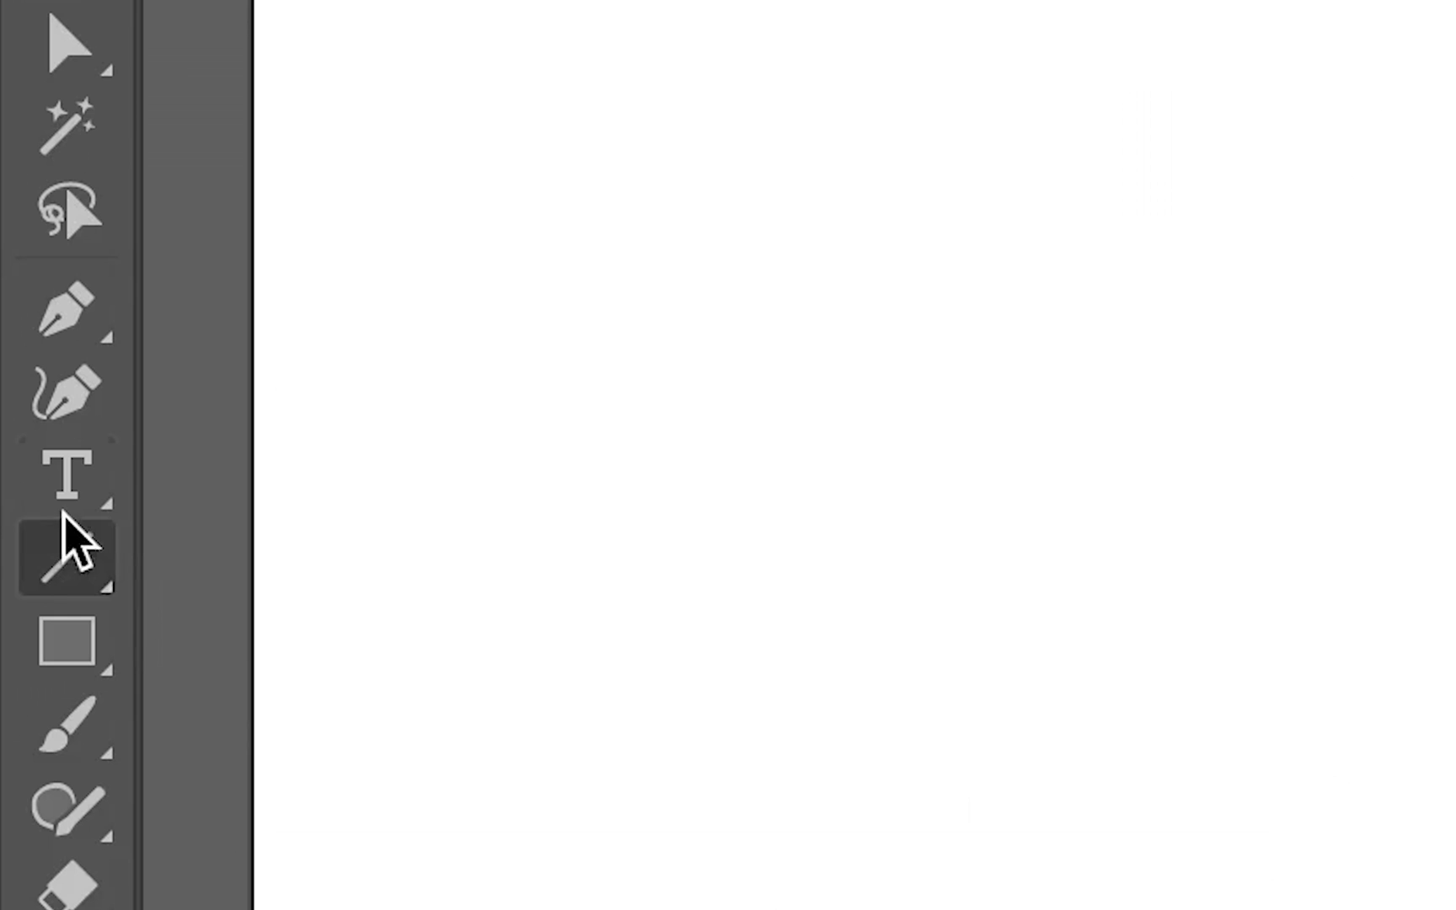
Step: Add the point text "Infinitude" near the artboard's upper edge and enlarge it to about 231 pt
click(17, 245)
click(275, 228)
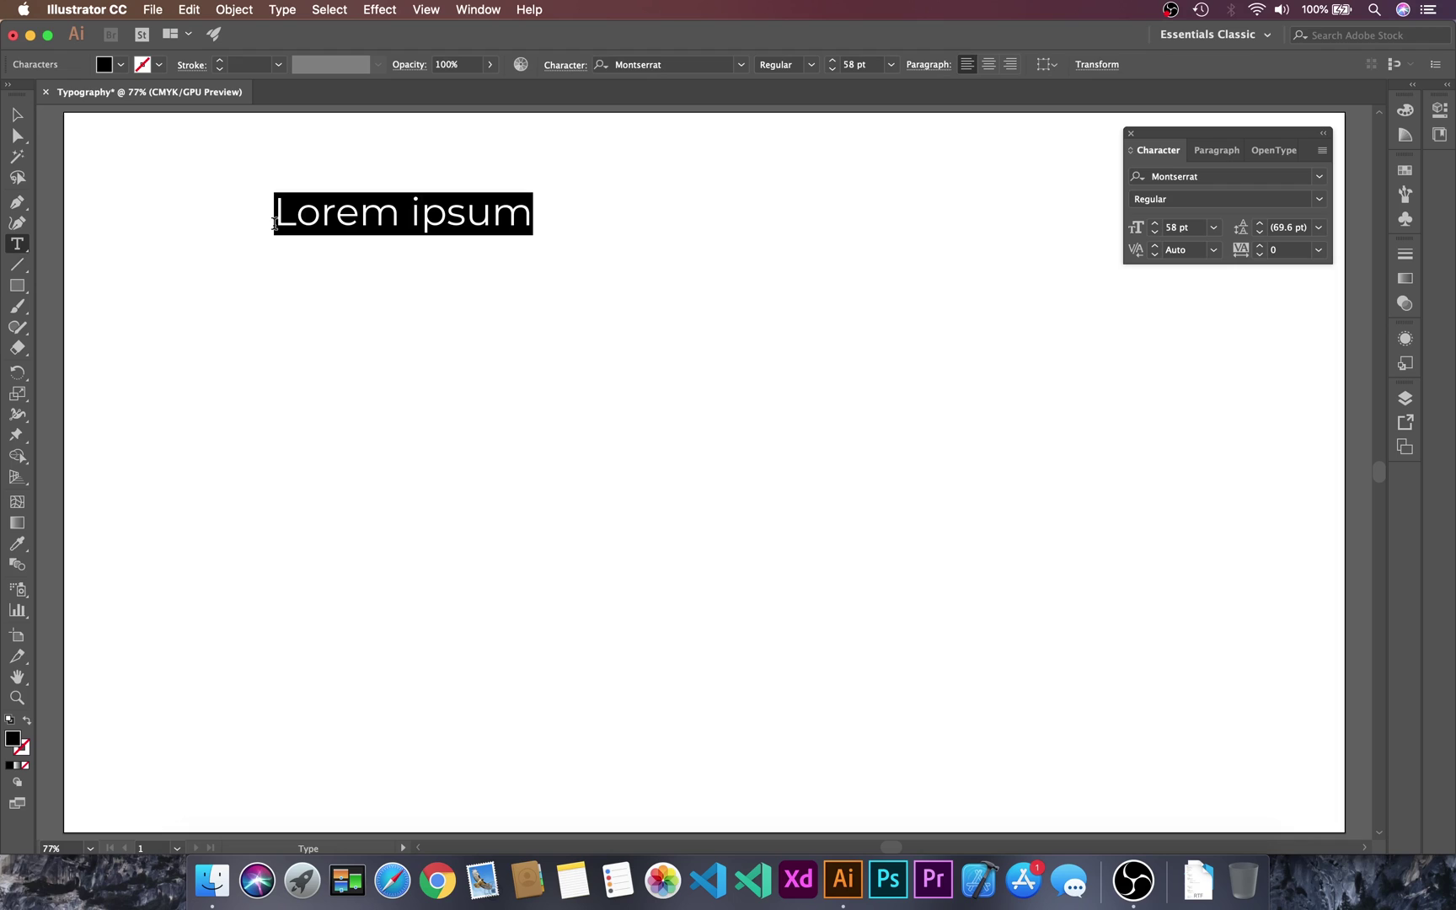
text(In)
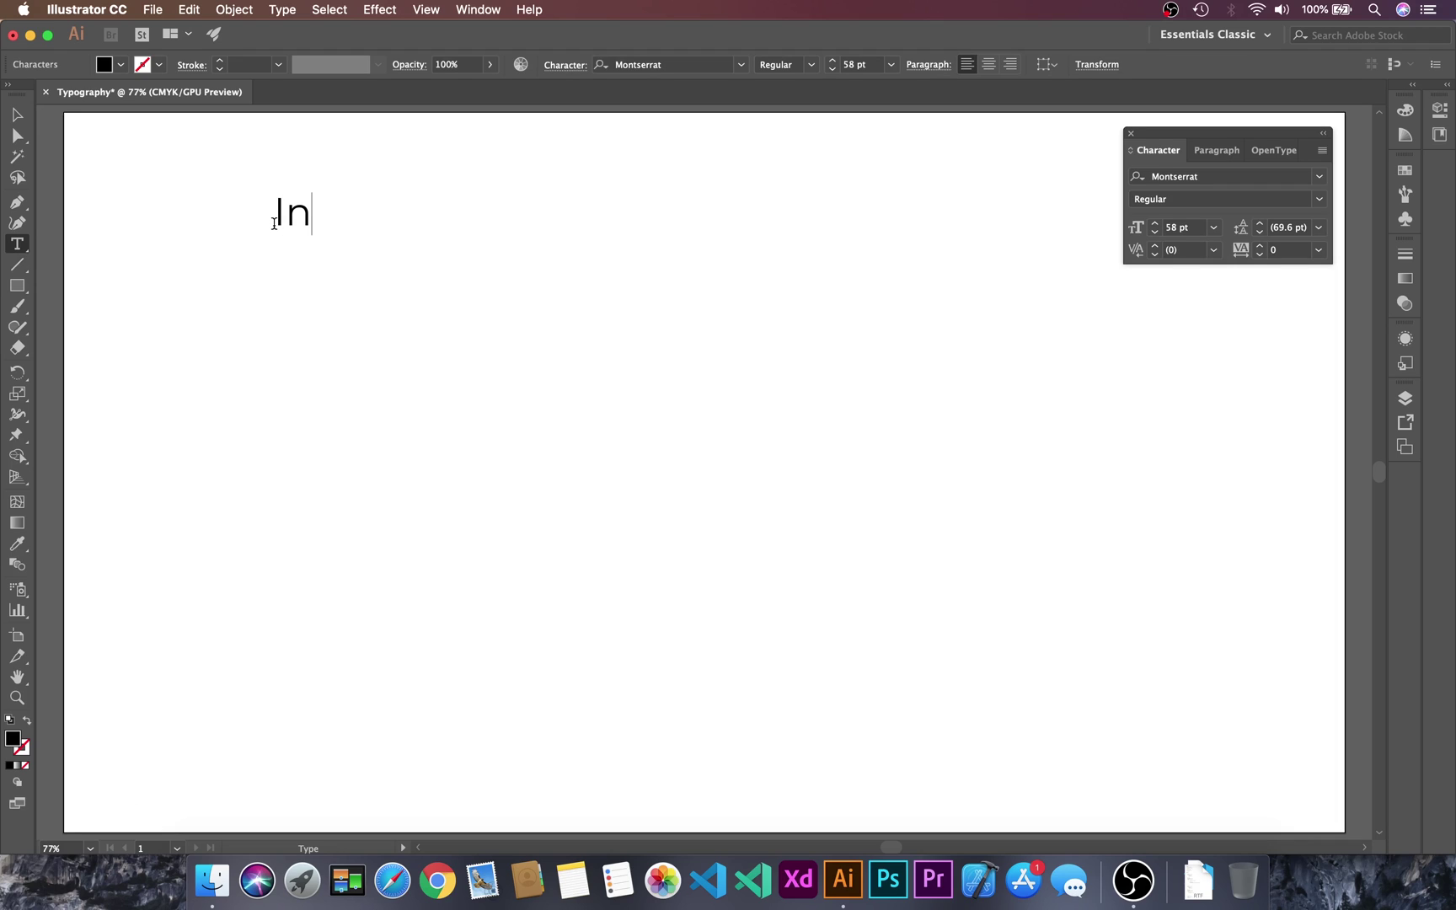
text(finitude)
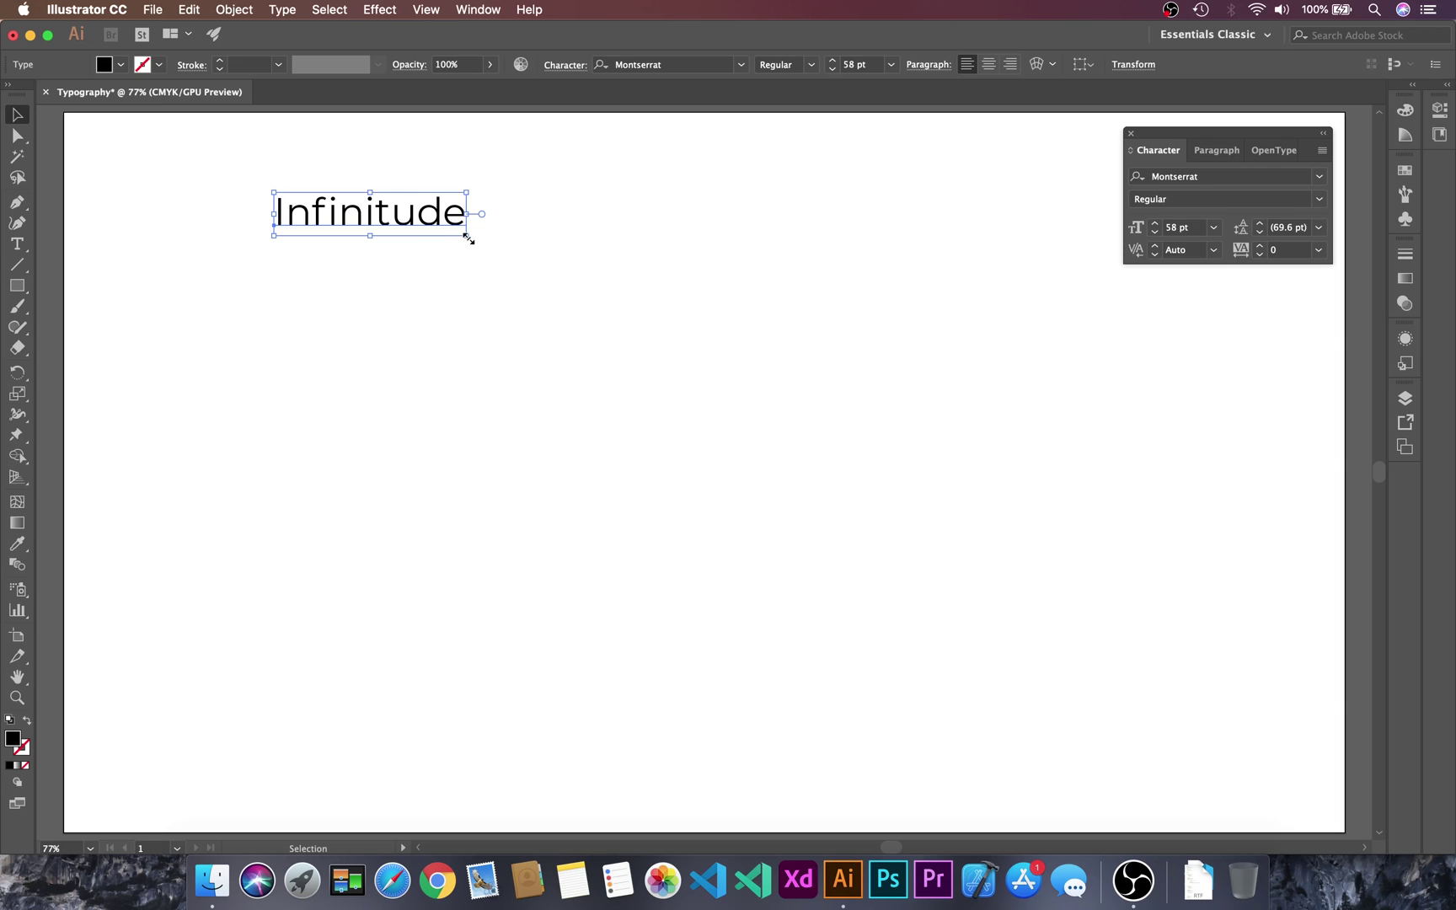
drag(470, 236, 1040, 470)
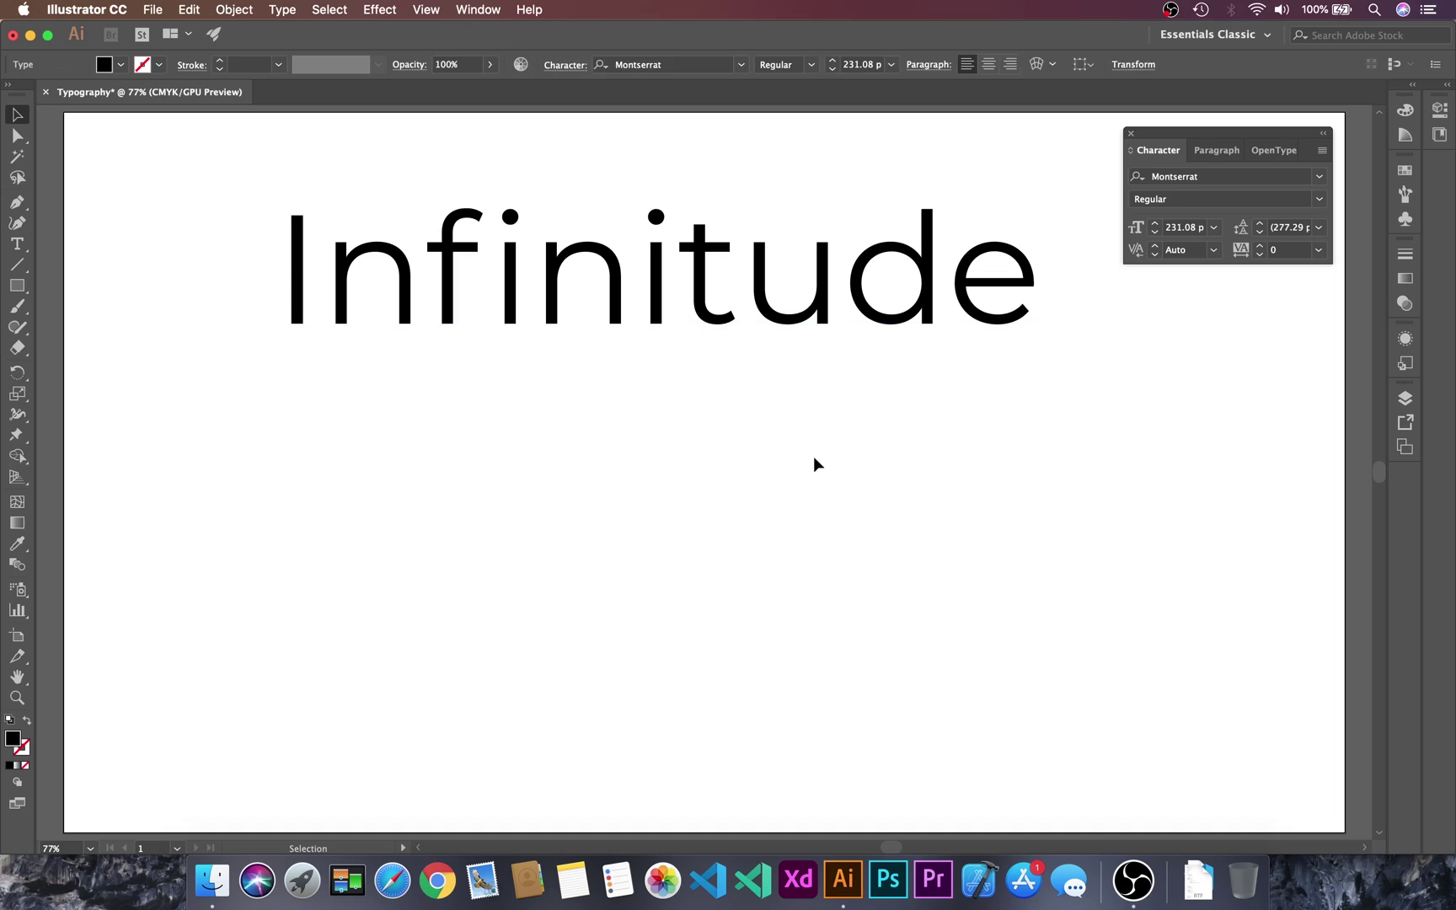
Step: Highlight the letter pairs "it" and "fi" in the word Infinitude to examine their spacing
click(814, 456)
key(t)
click(715, 278)
drag(715, 278, 646, 274)
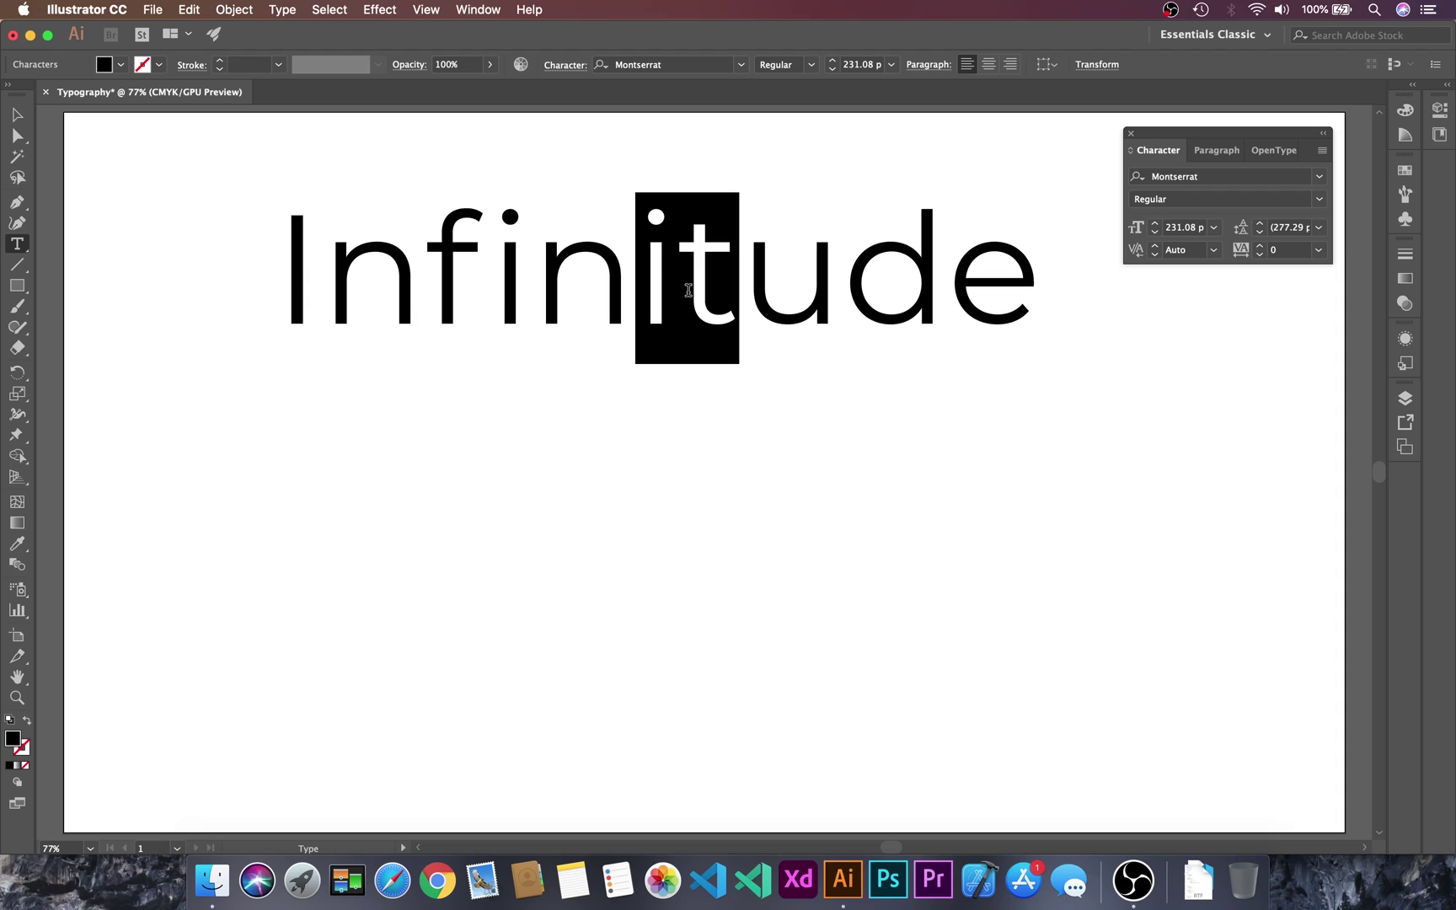
click(449, 277)
drag(449, 276, 531, 281)
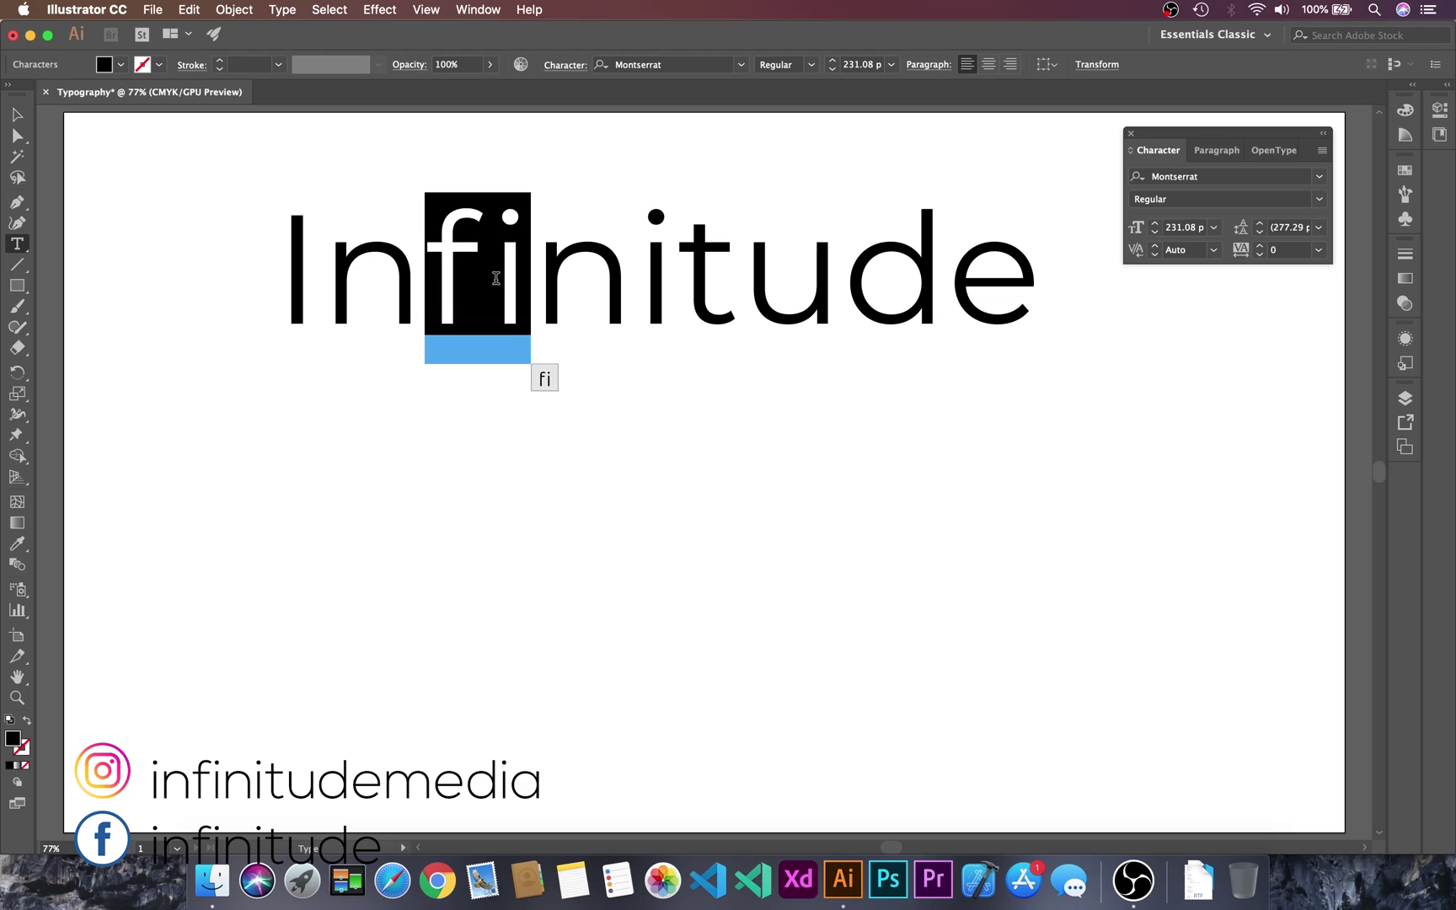
Step: Set the kerning between the "n" and "f" in Infinitude to 60 and deselect the text
key(Right)
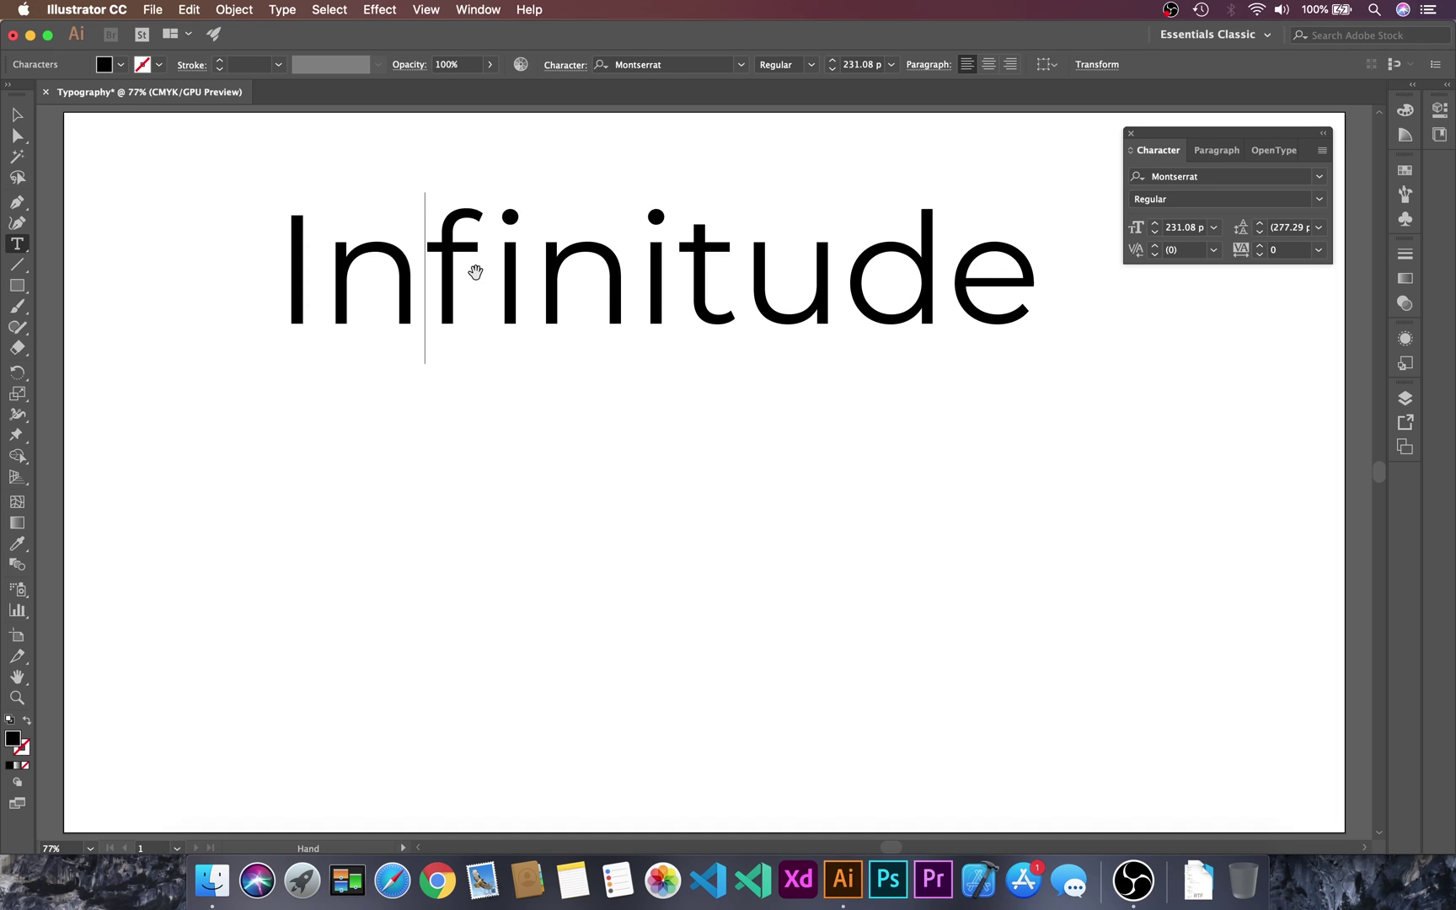
key(alt+Left)
key(alt+Left)
key(alt+Left)
key(alt+Right)
key(alt+Right)
key(alt+Right)
key(alt+Right)
key(alt+Right)
key(alt+Right)
key(alt+Right)
key(alt+Right)
key(alt+Left)
key(alt+Left)
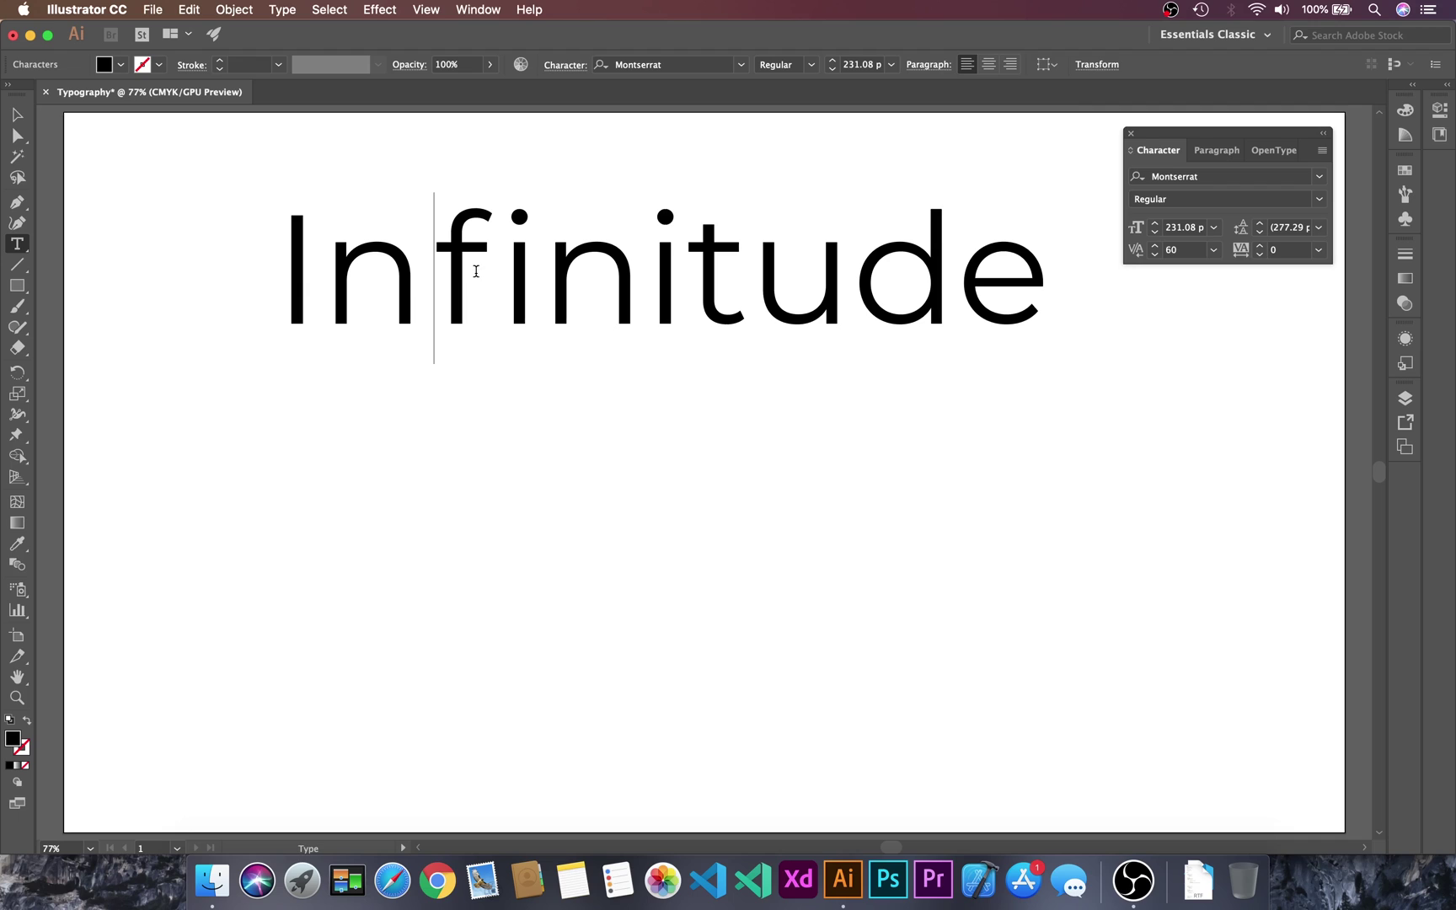
key(Escape)
click(597, 449)
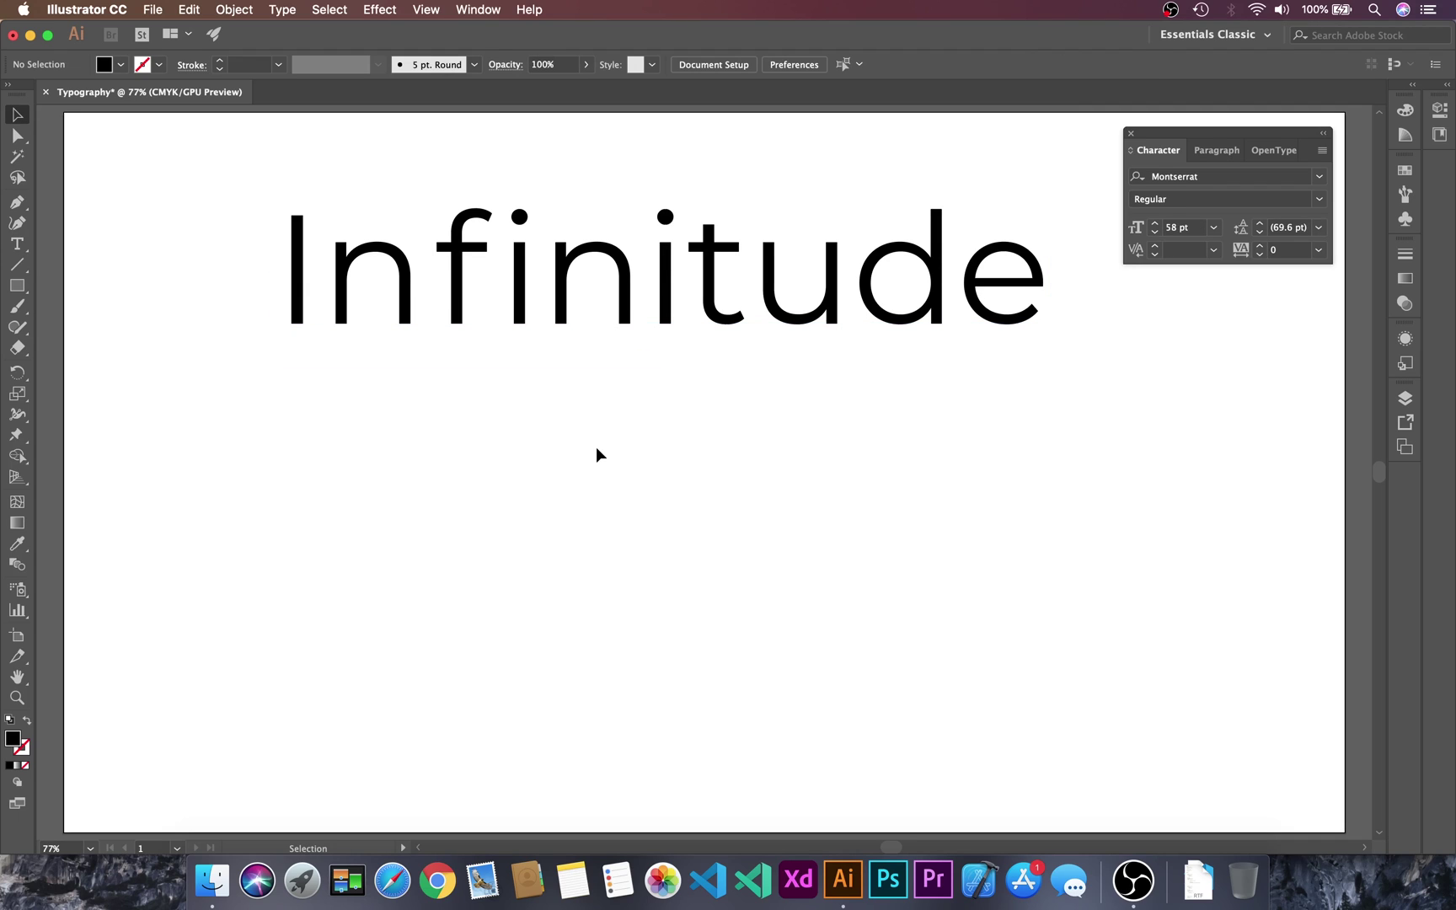
Step: Duplicate the Infinitude text below the original and add a second line repeating the word to the copy
drag(701, 247, 702, 540)
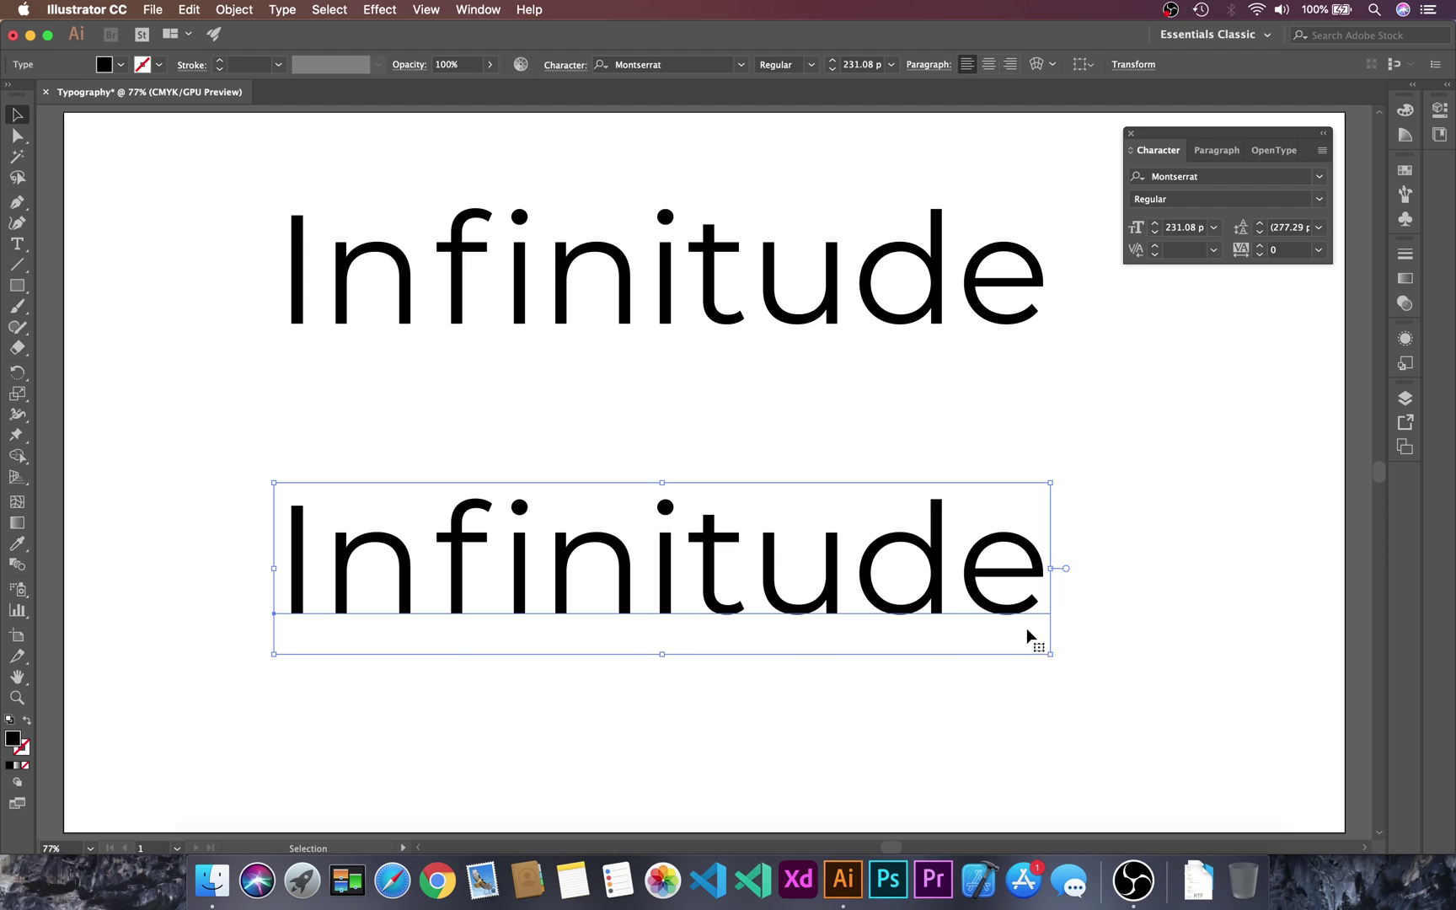
double_click(1013, 576)
key(super+a)
key(super+c)
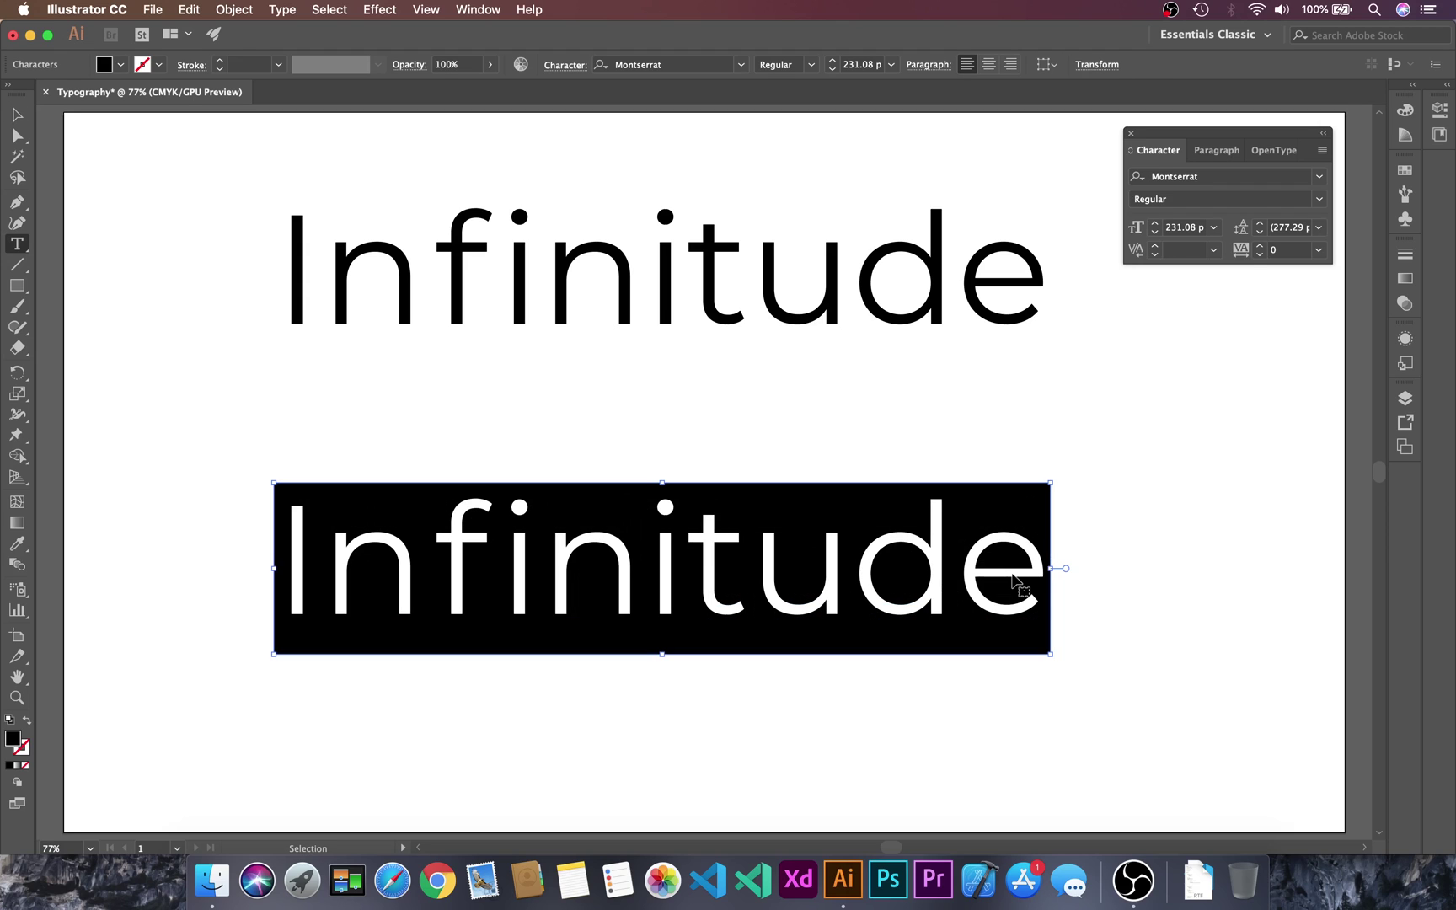
click(1013, 574)
key(Return)
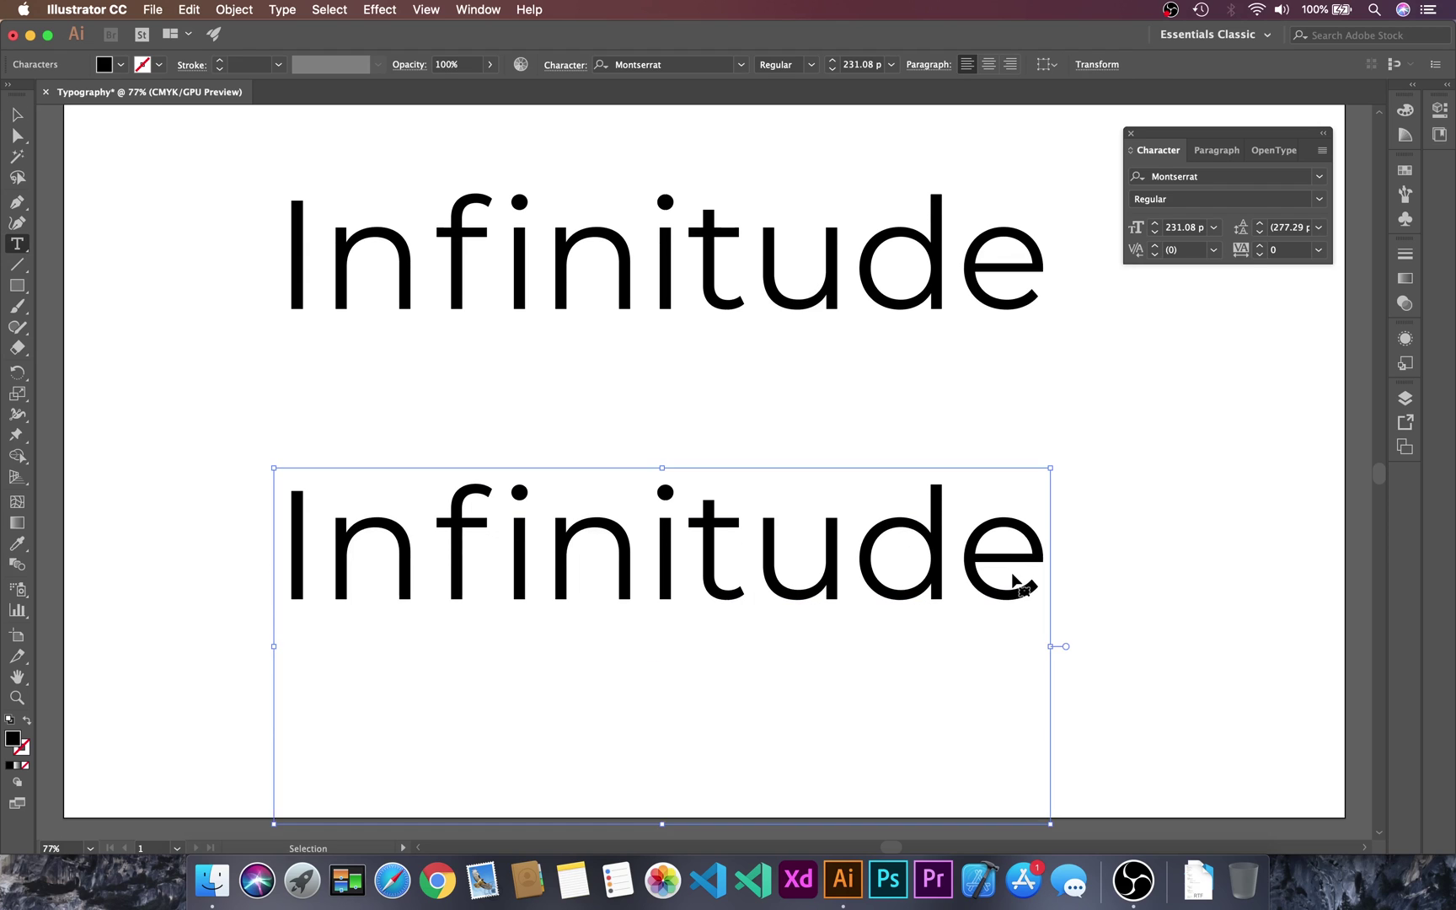
key(super+v)
key(Escape)
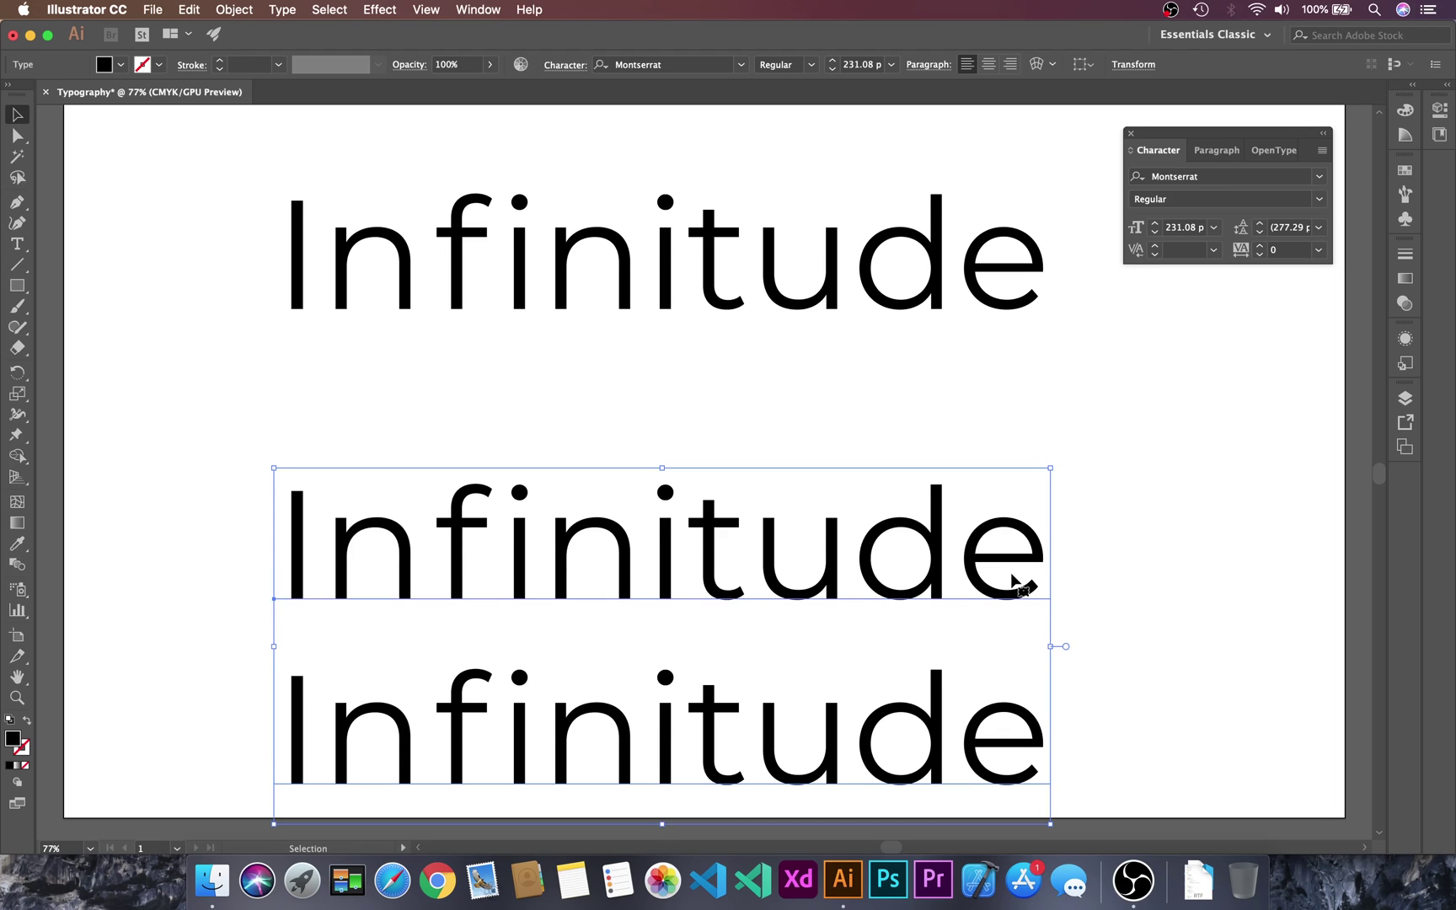
scroll(1016, 581, down, 2)
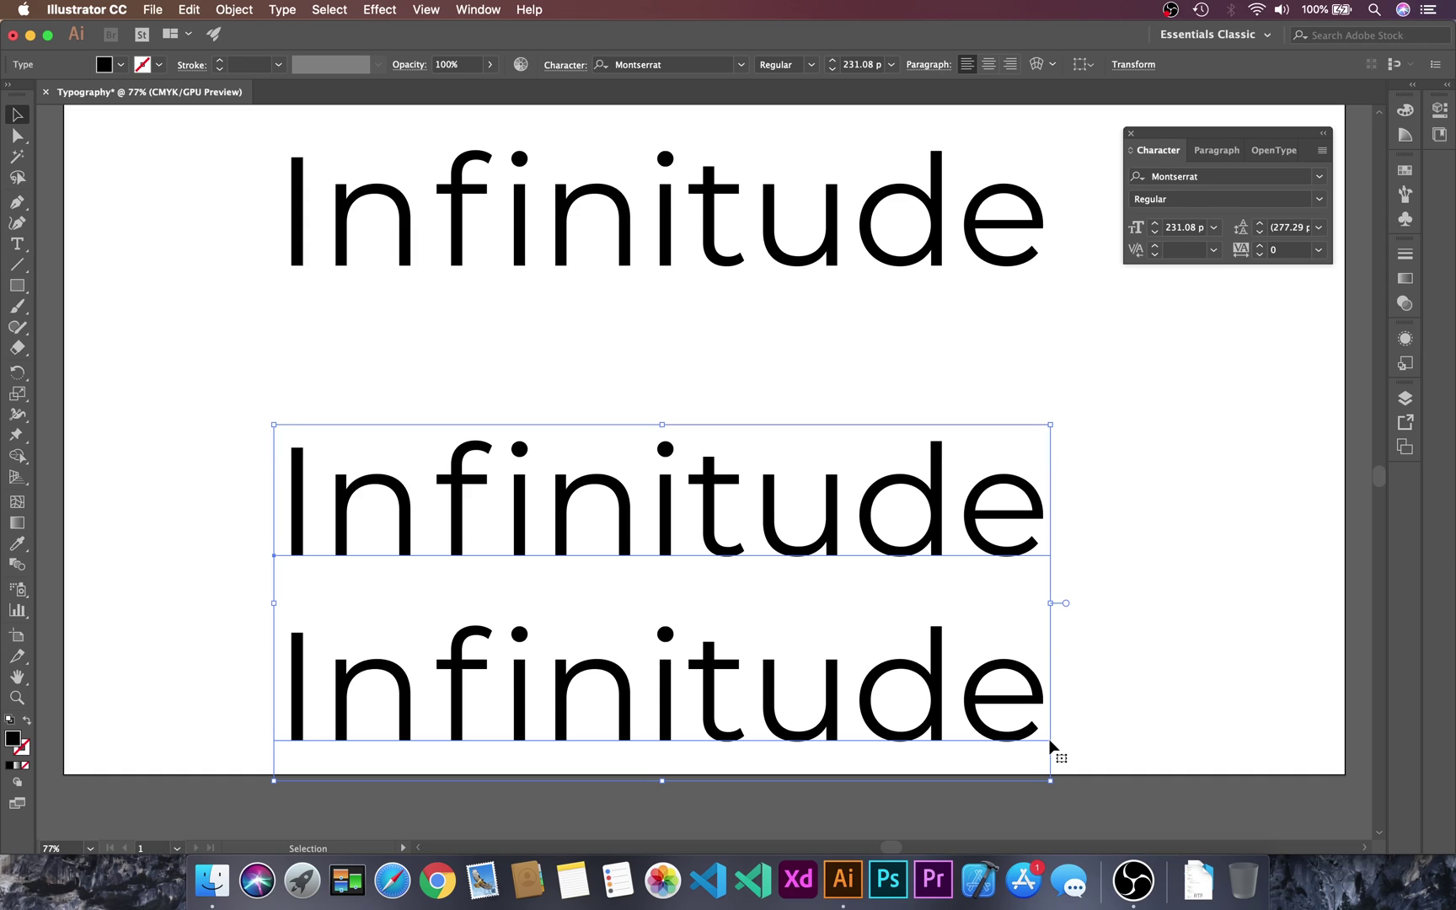
click(791, 368)
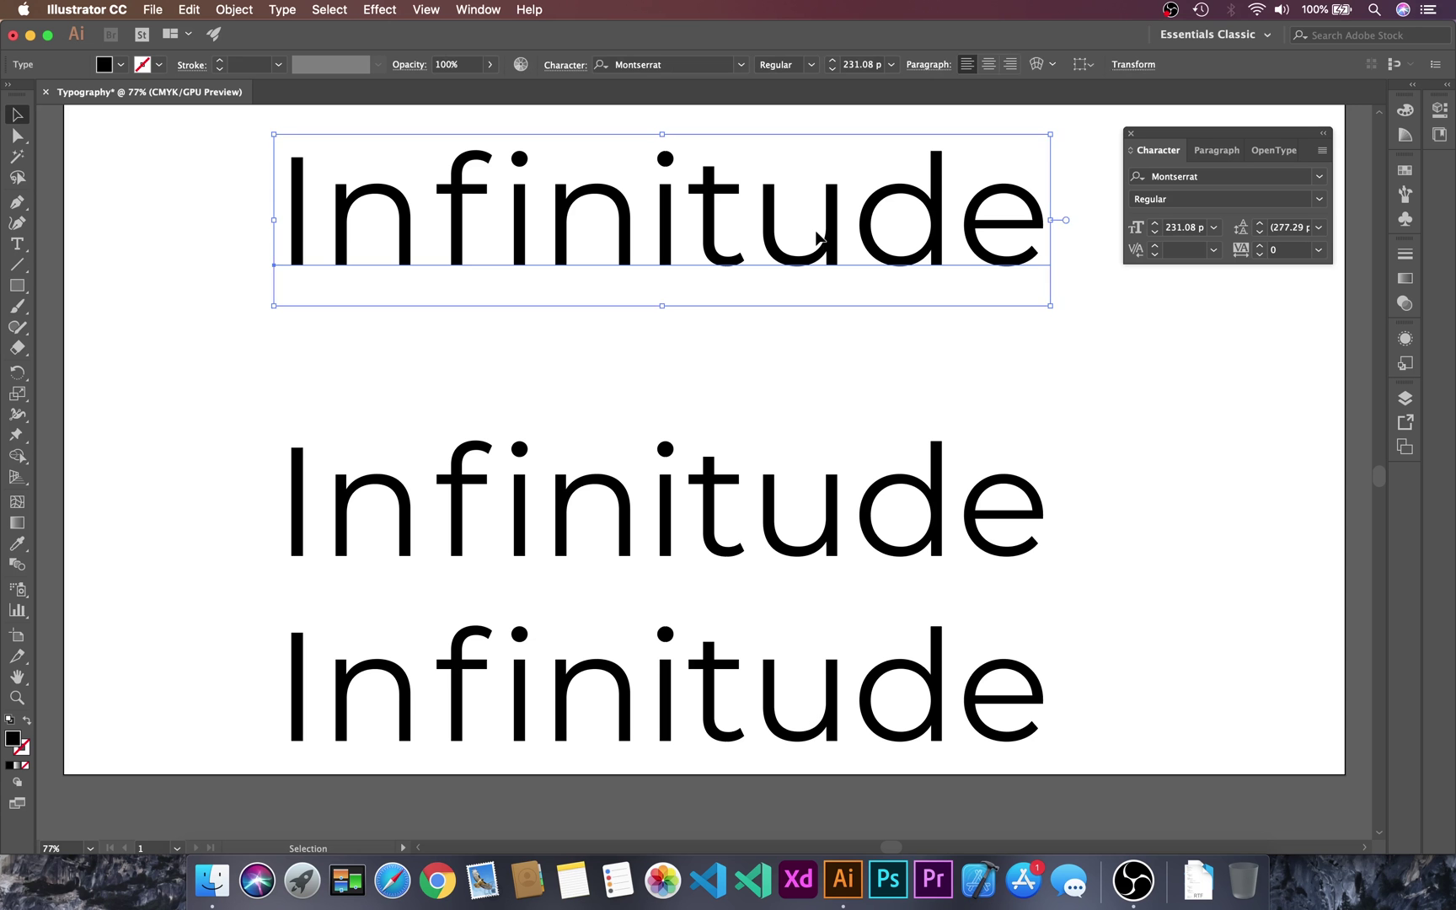
Step: Set the uppermost Infinitude text's tracking to 25 and place a copy of it directly beneath
double_click(816, 230)
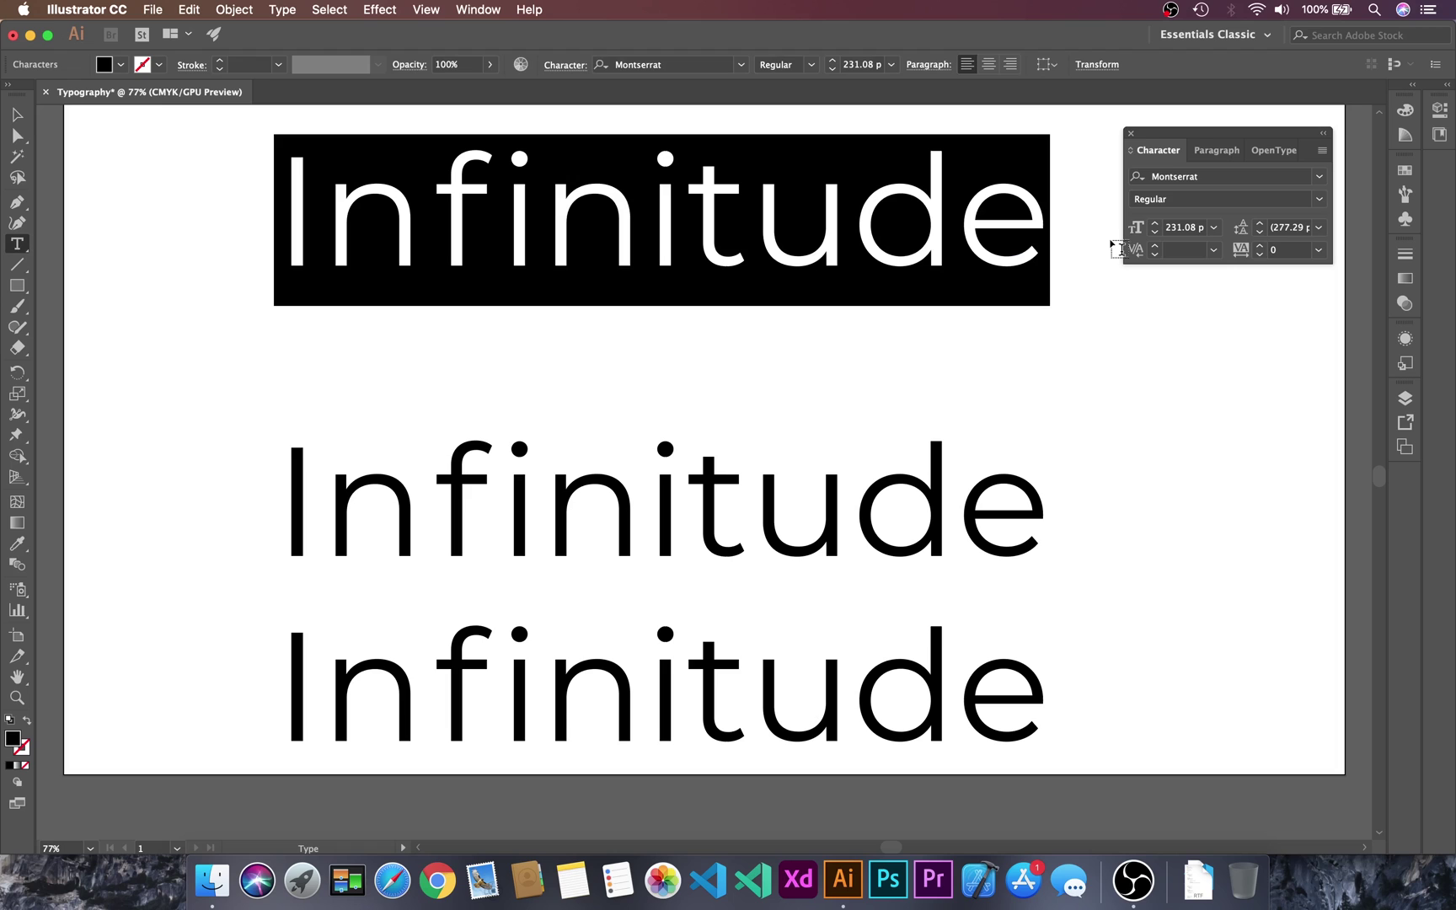
click(1319, 251)
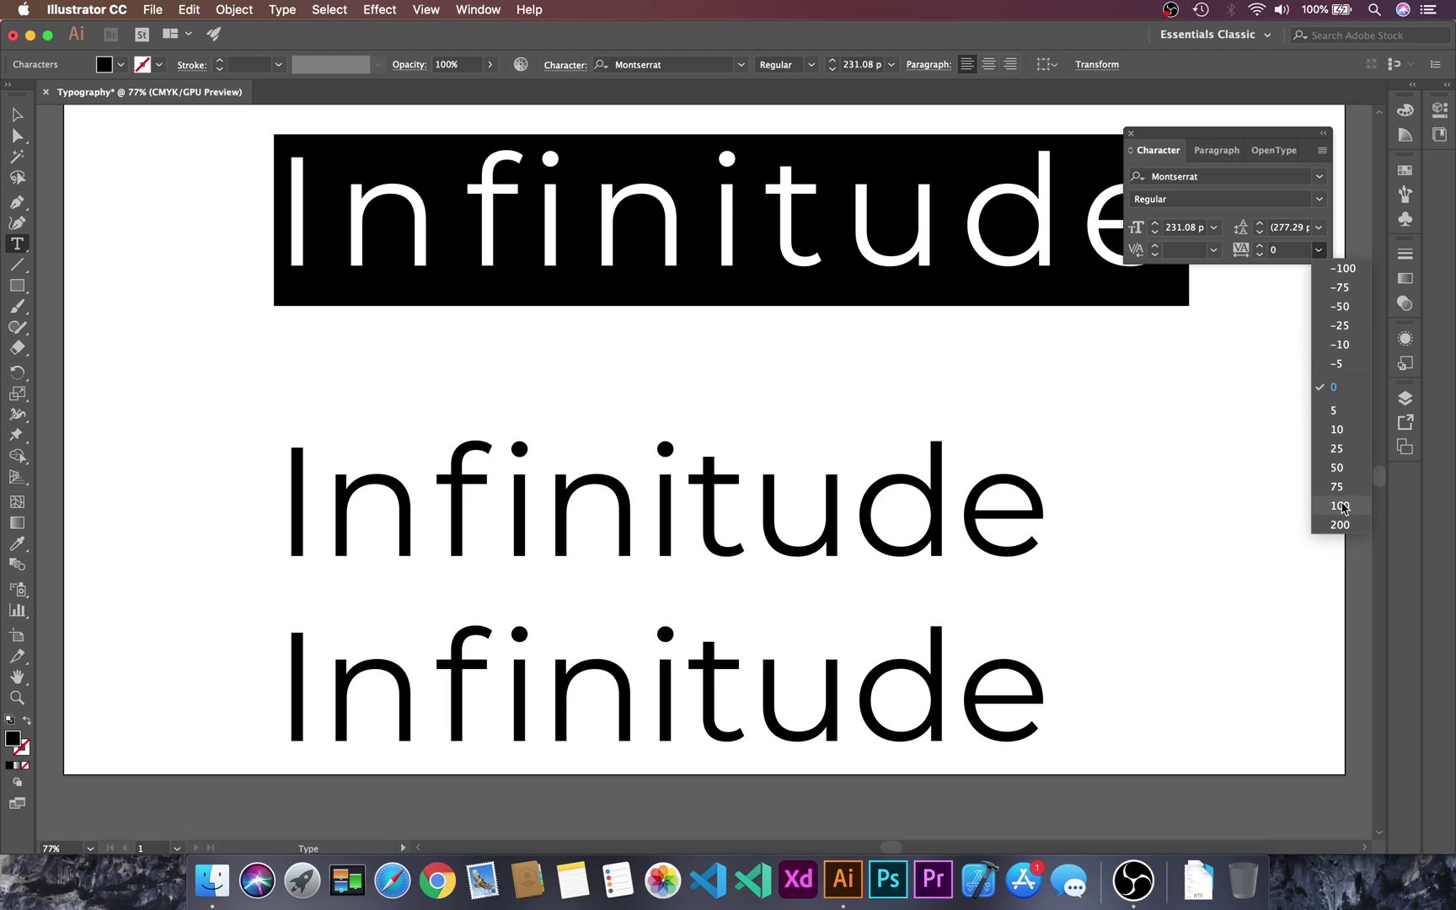
click(1346, 449)
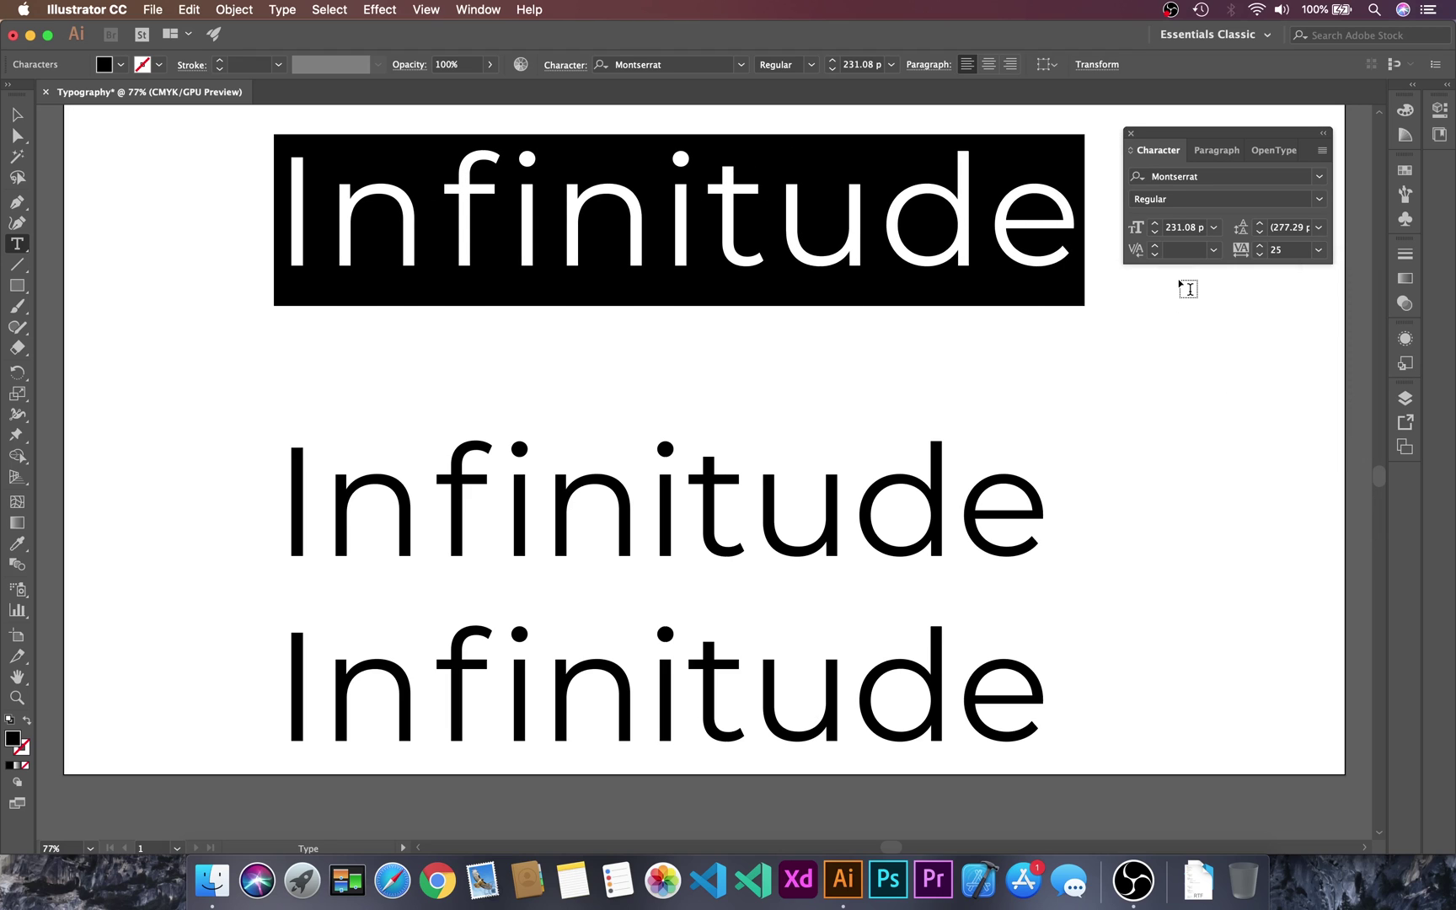
key(Escape)
drag(731, 228, 732, 369)
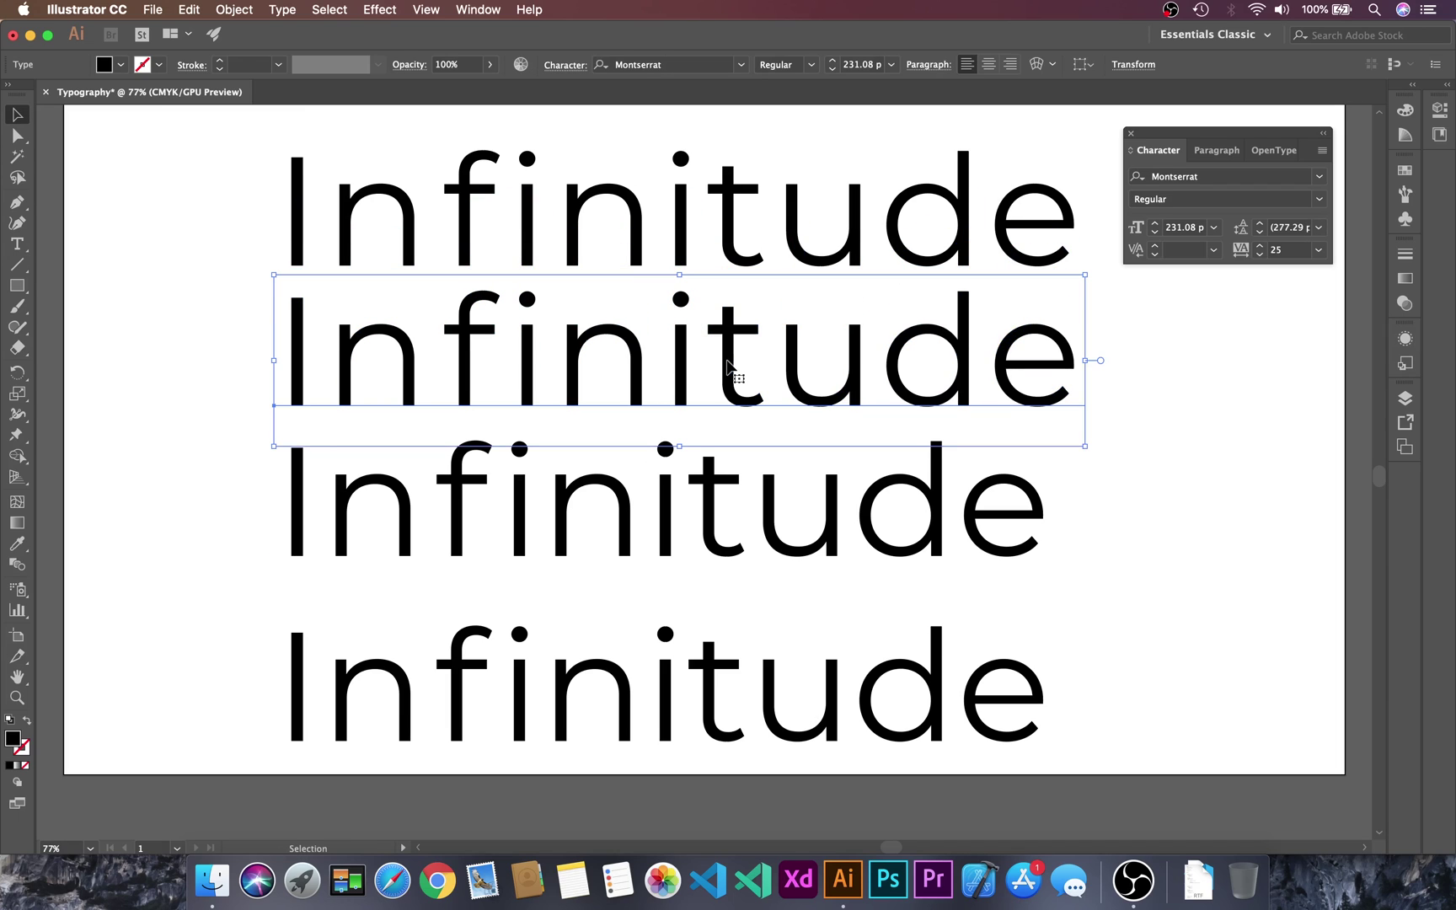
key(super+shift+a)
Step: Try Optical kerning on the letters "it" in the new copy and set it back to Auto
key(t)
click(730, 368)
key(Escape)
click(730, 368)
drag(770, 371, 662, 371)
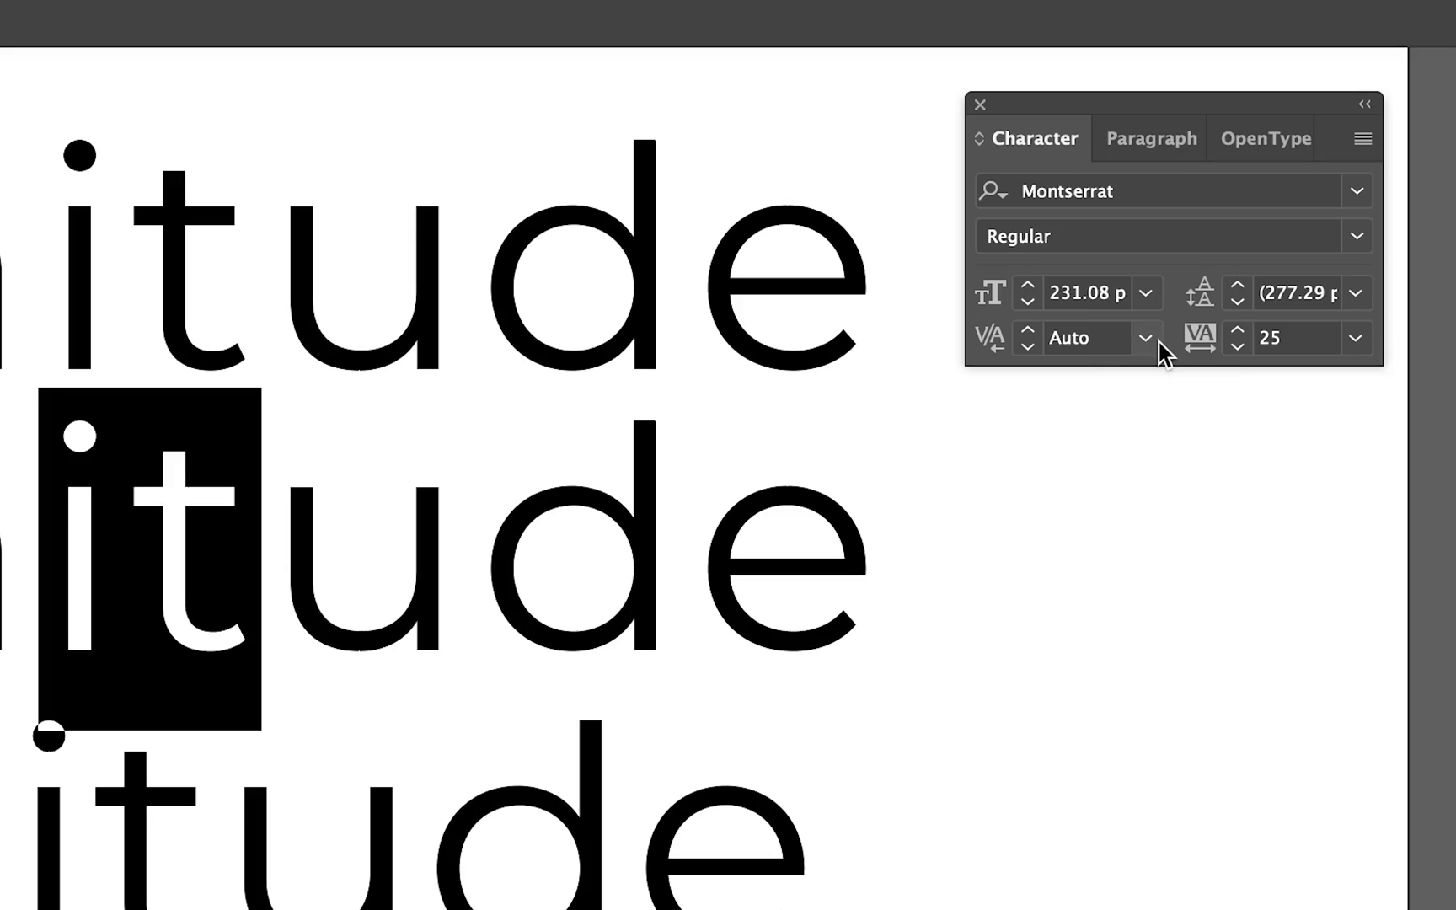
click(1214, 250)
click(1234, 288)
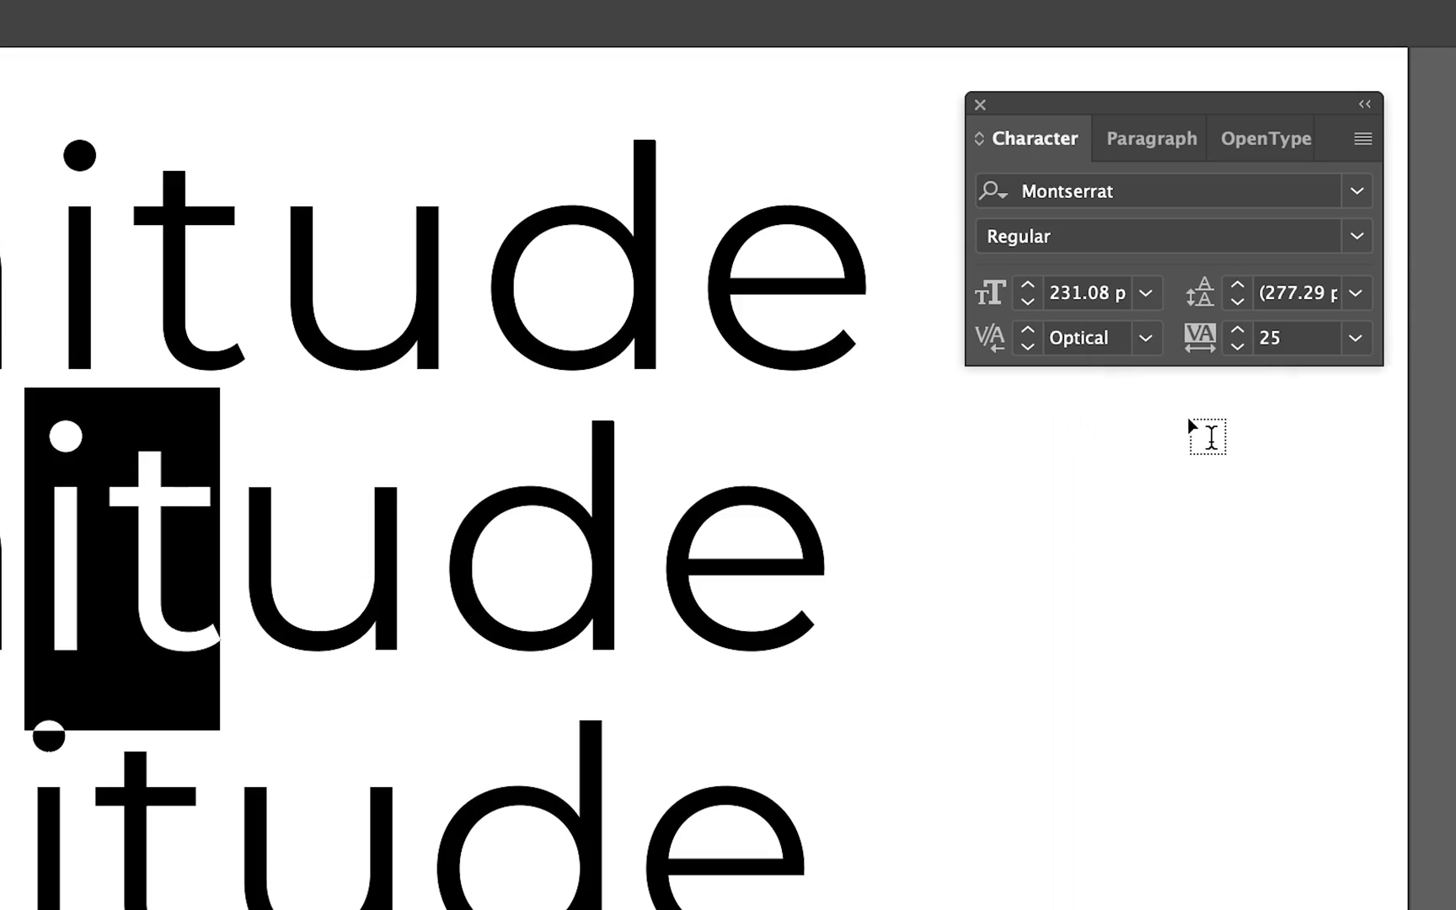
click(1146, 338)
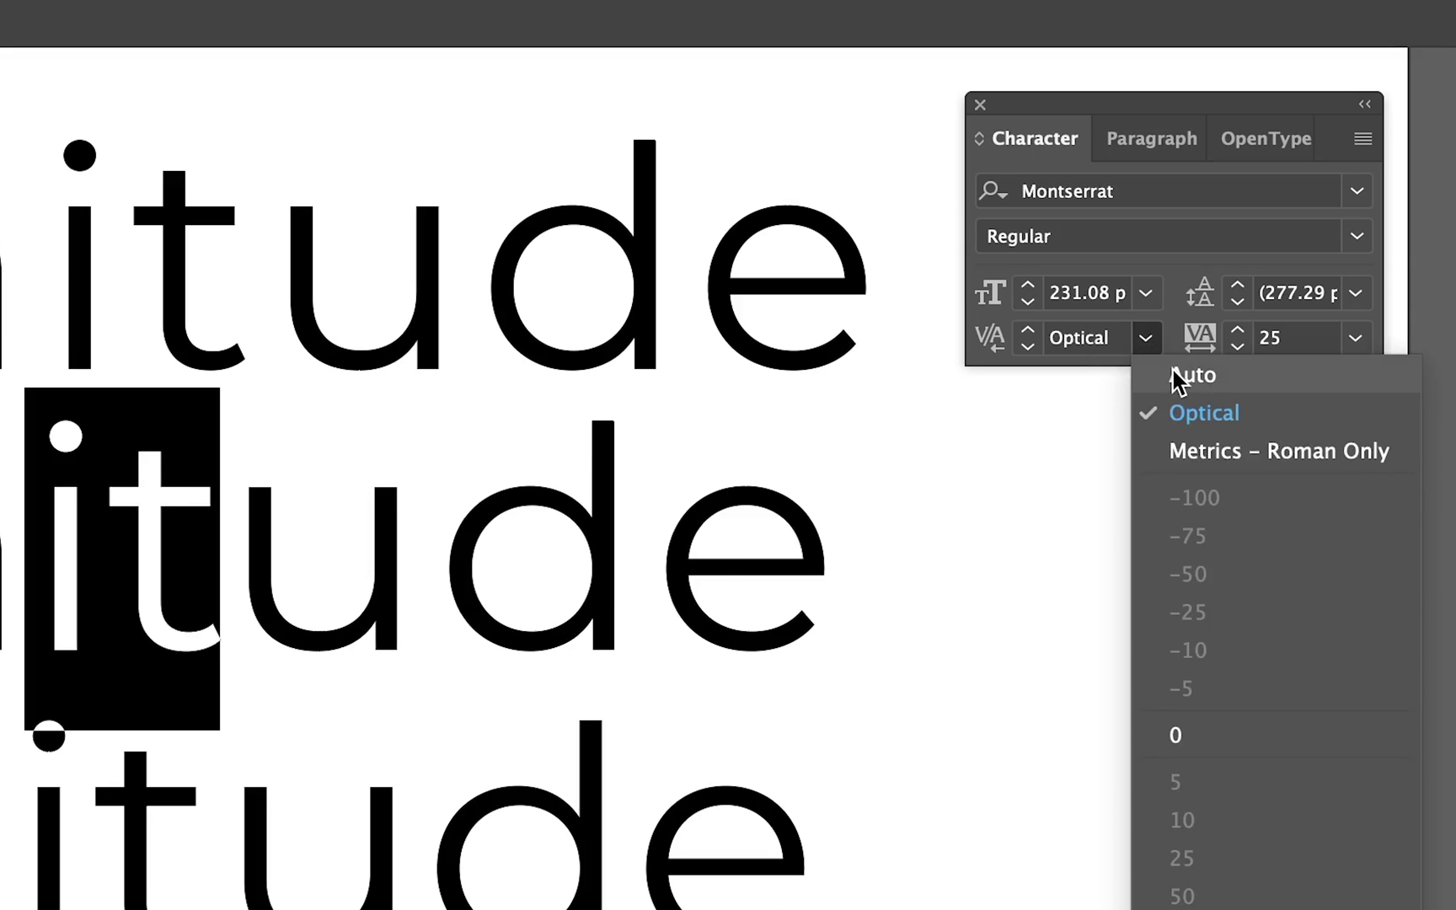
click(1180, 376)
Step: Apply Optical kerning to the entire second Infinitude text and deselect it
click(858, 528)
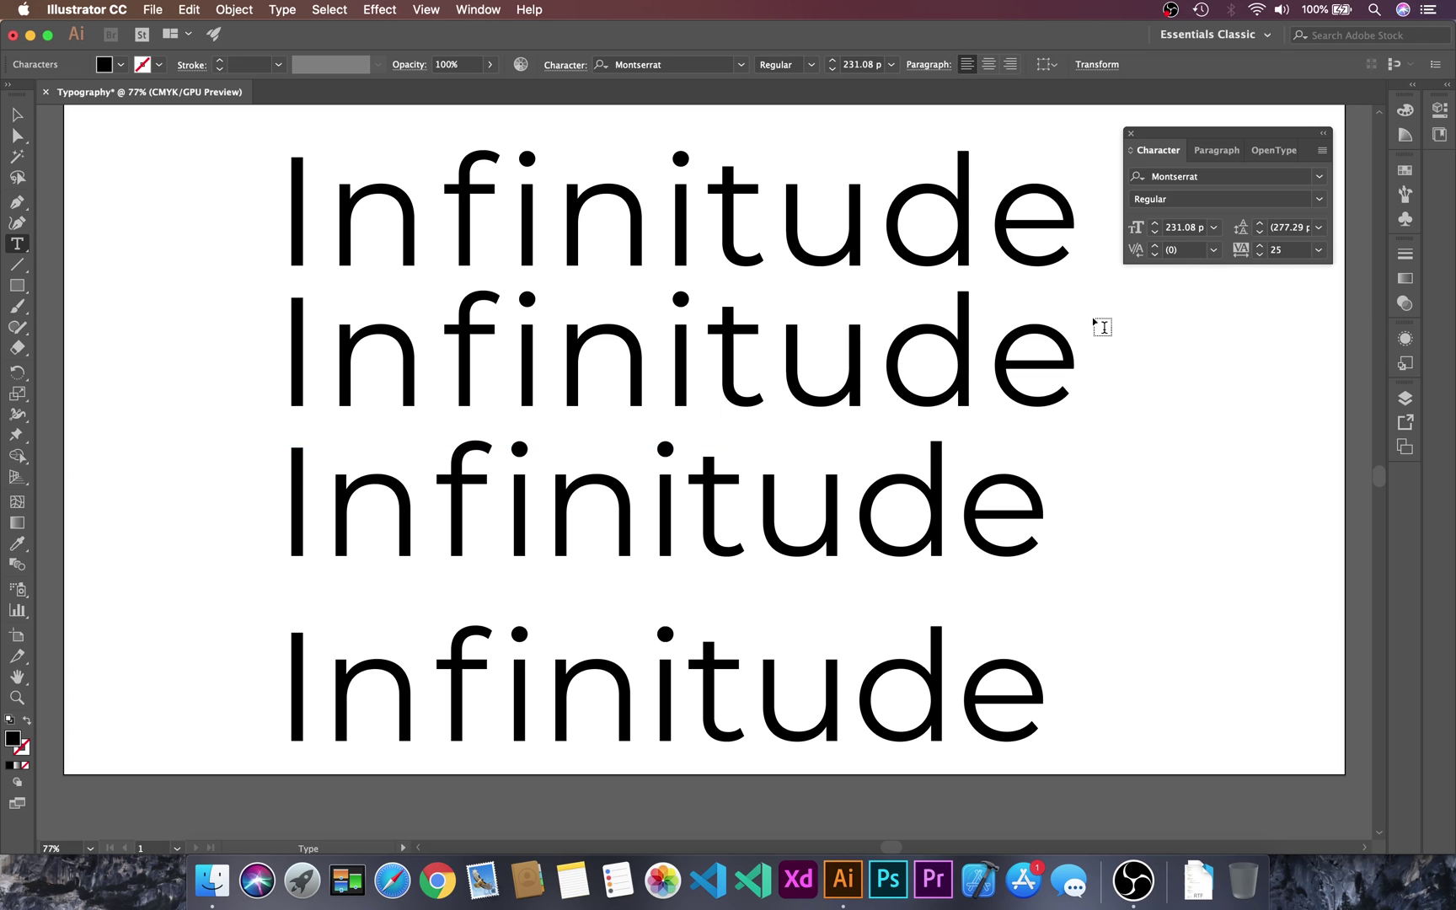
key(super+a)
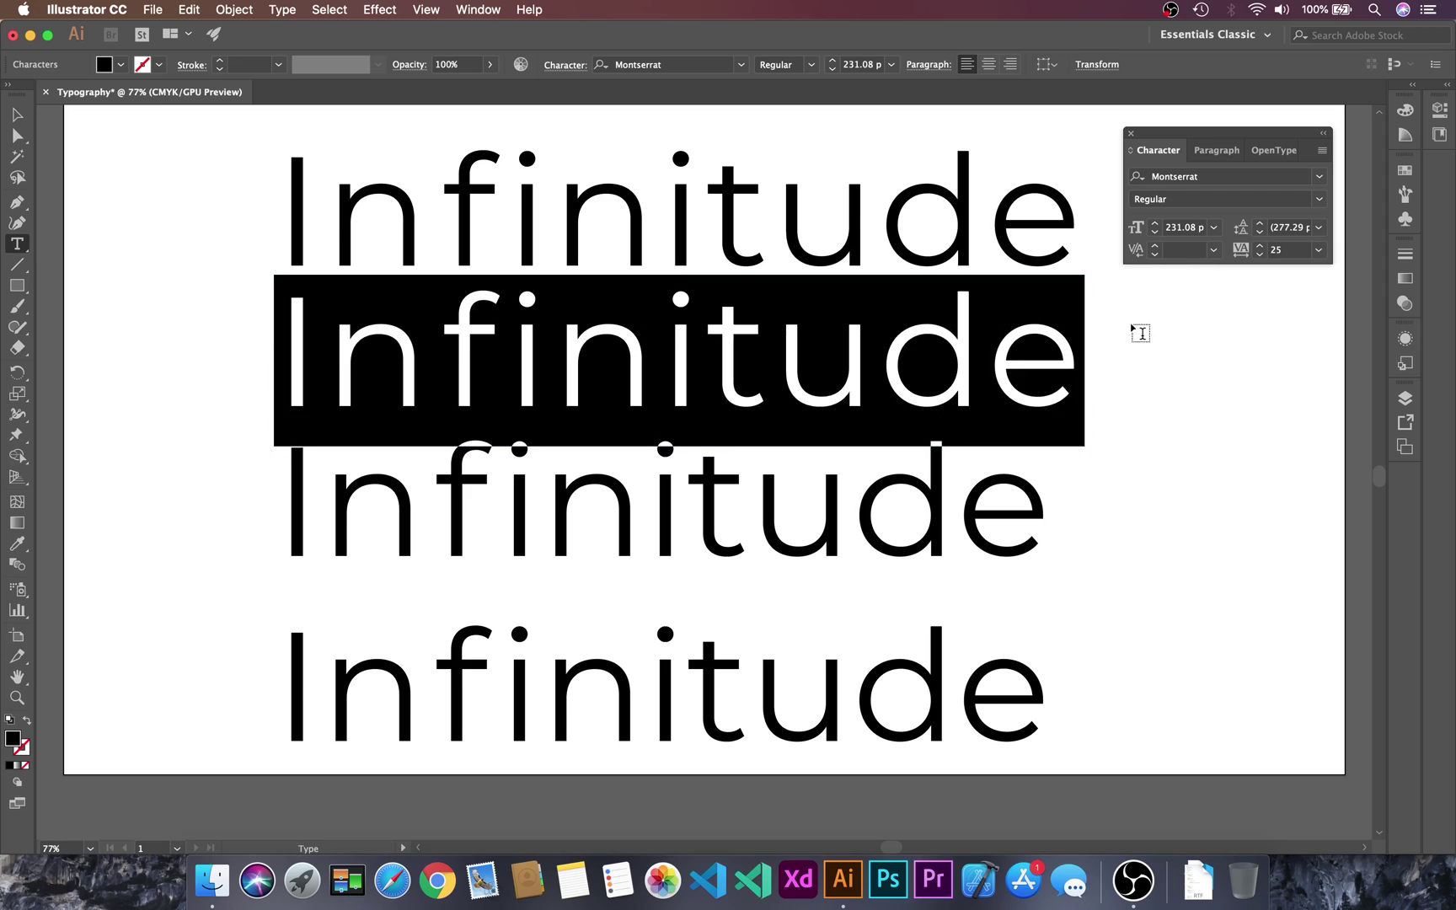
click(1214, 249)
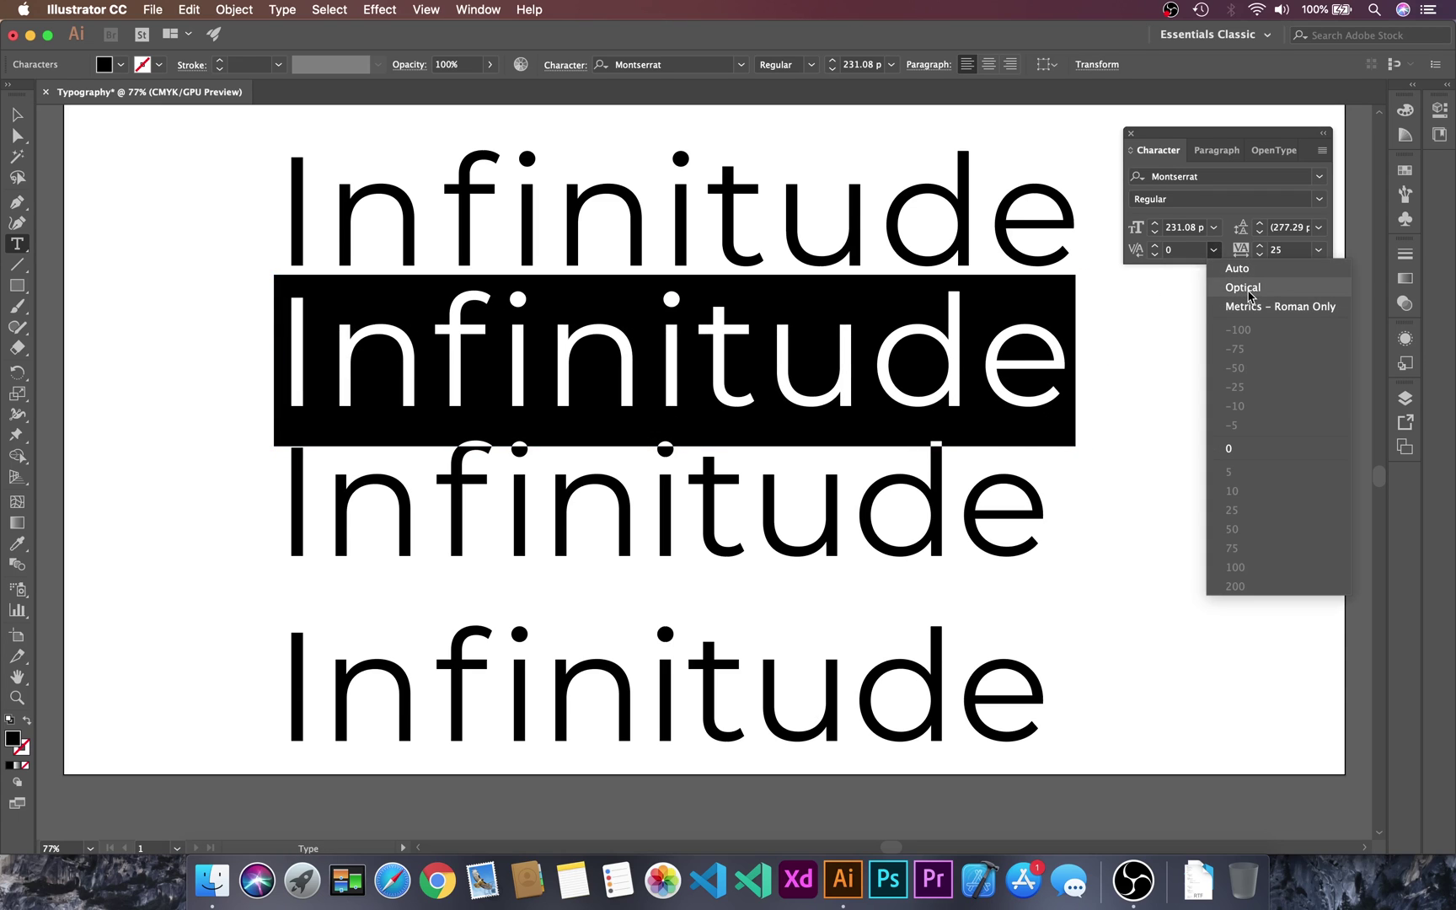
click(1244, 288)
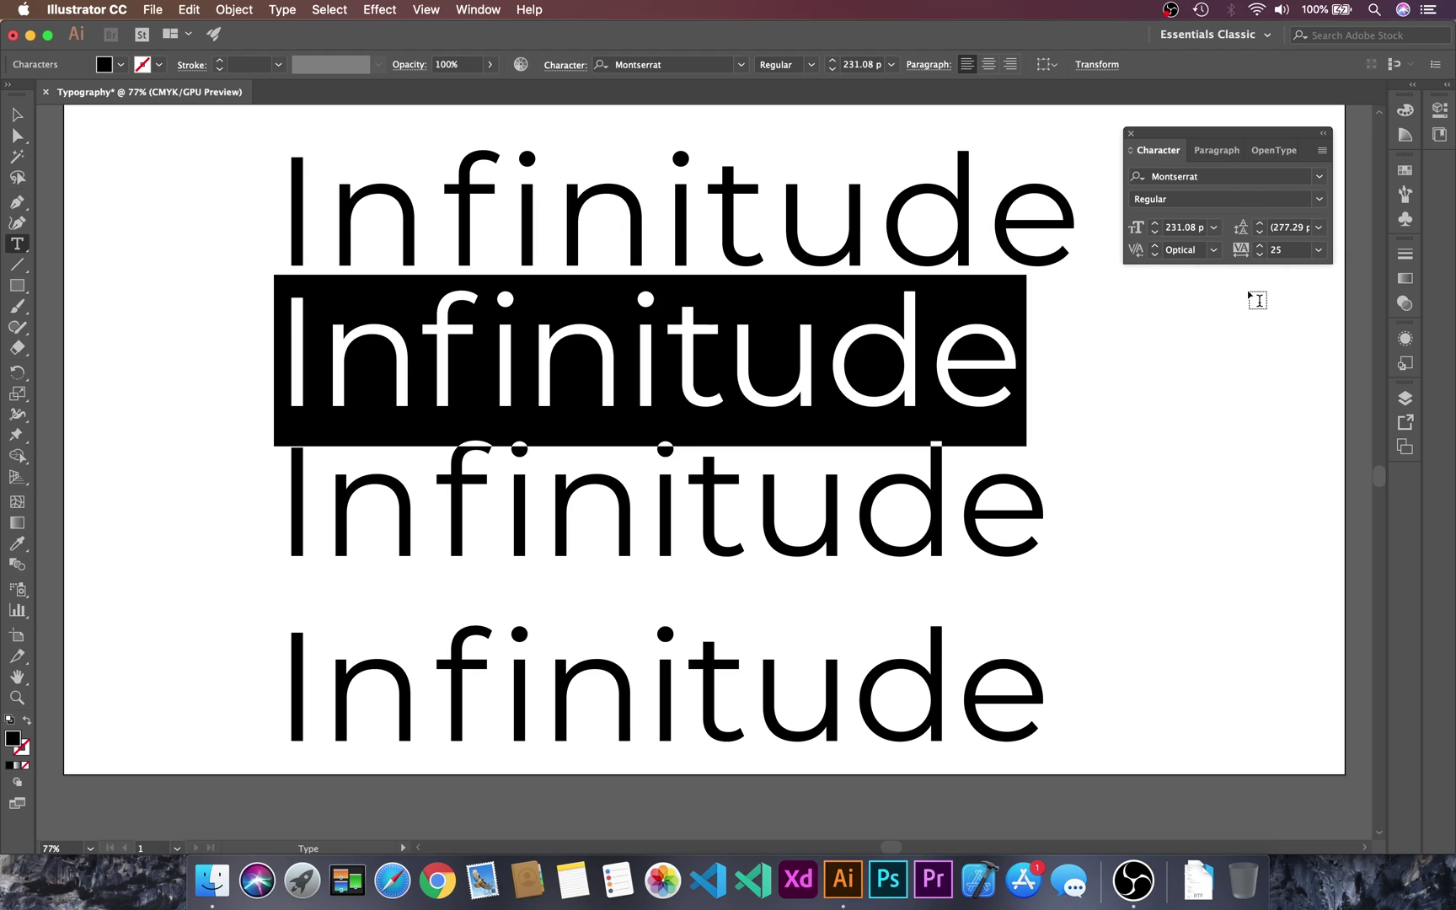
key(Escape)
click(1164, 342)
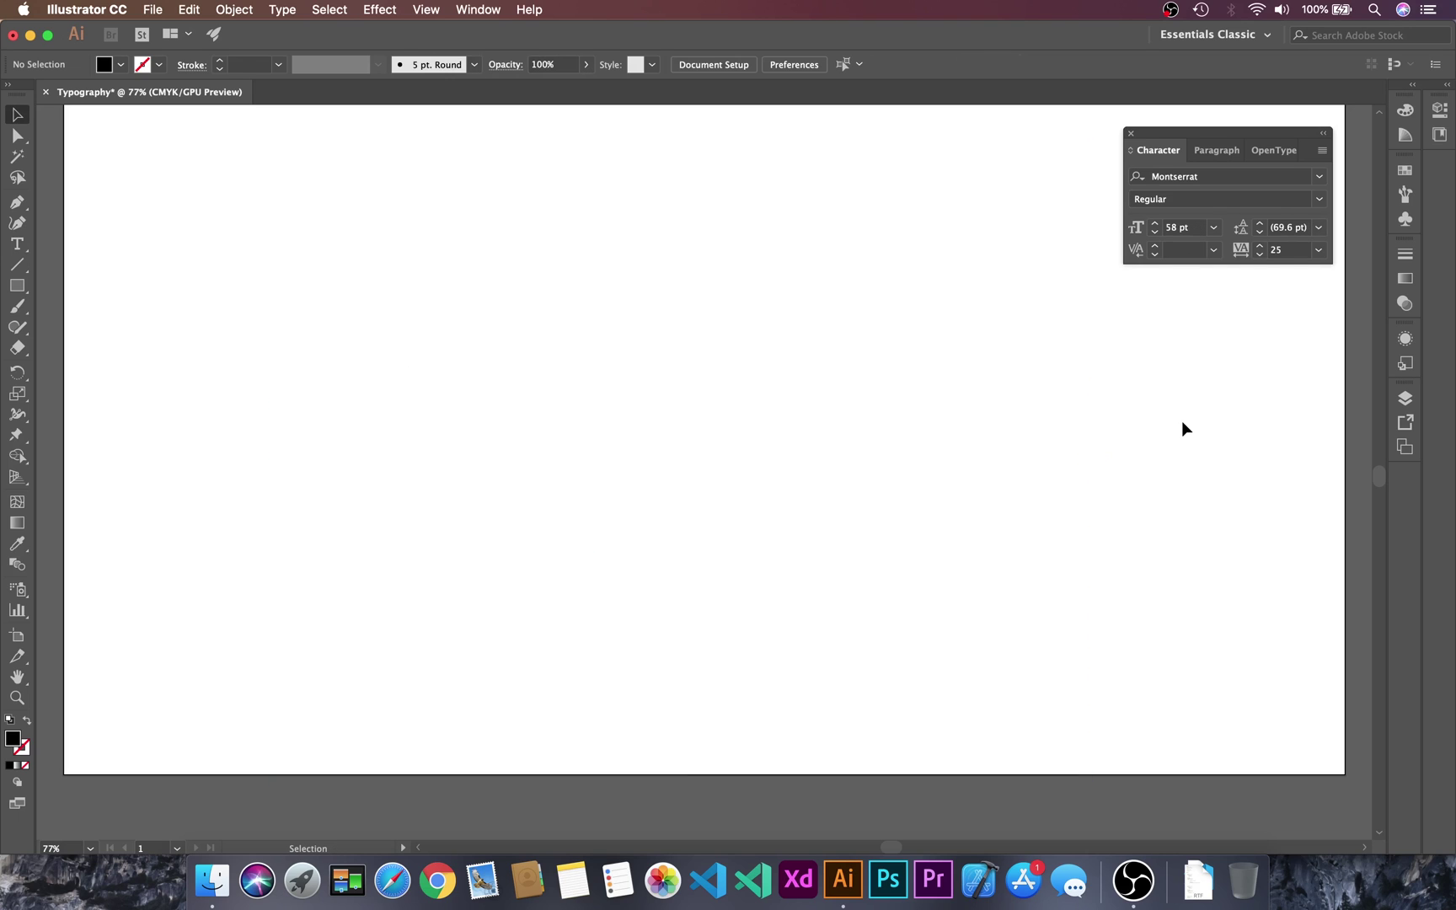
Step: Create an area text box with placeholder text across most of the artboard and set its tracking to 10
key(t)
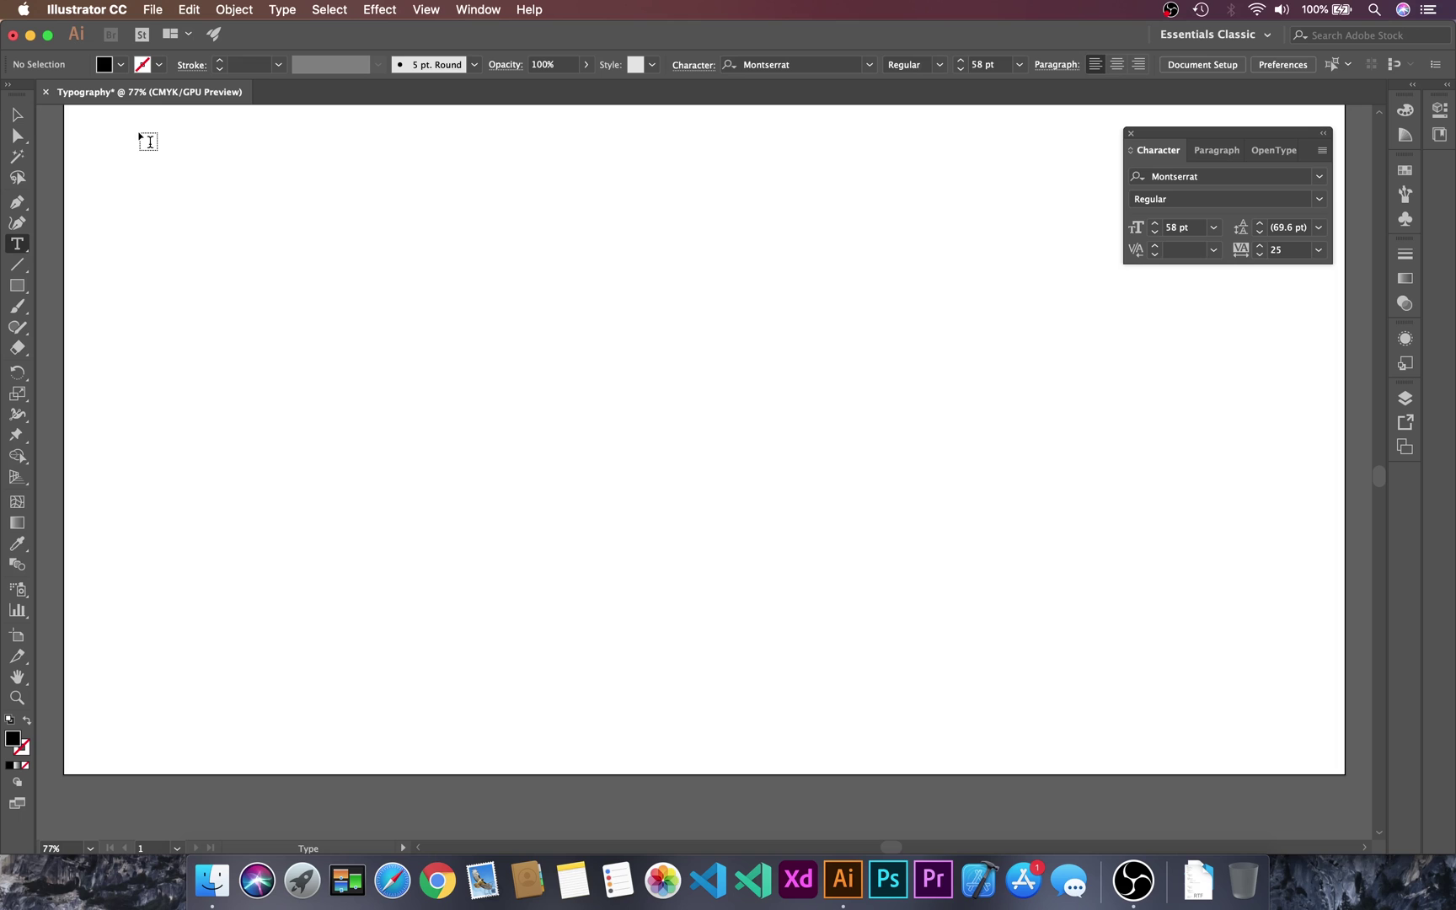
drag(552, 35, 1455, 909)
drag(1193, 625, 1262, 702)
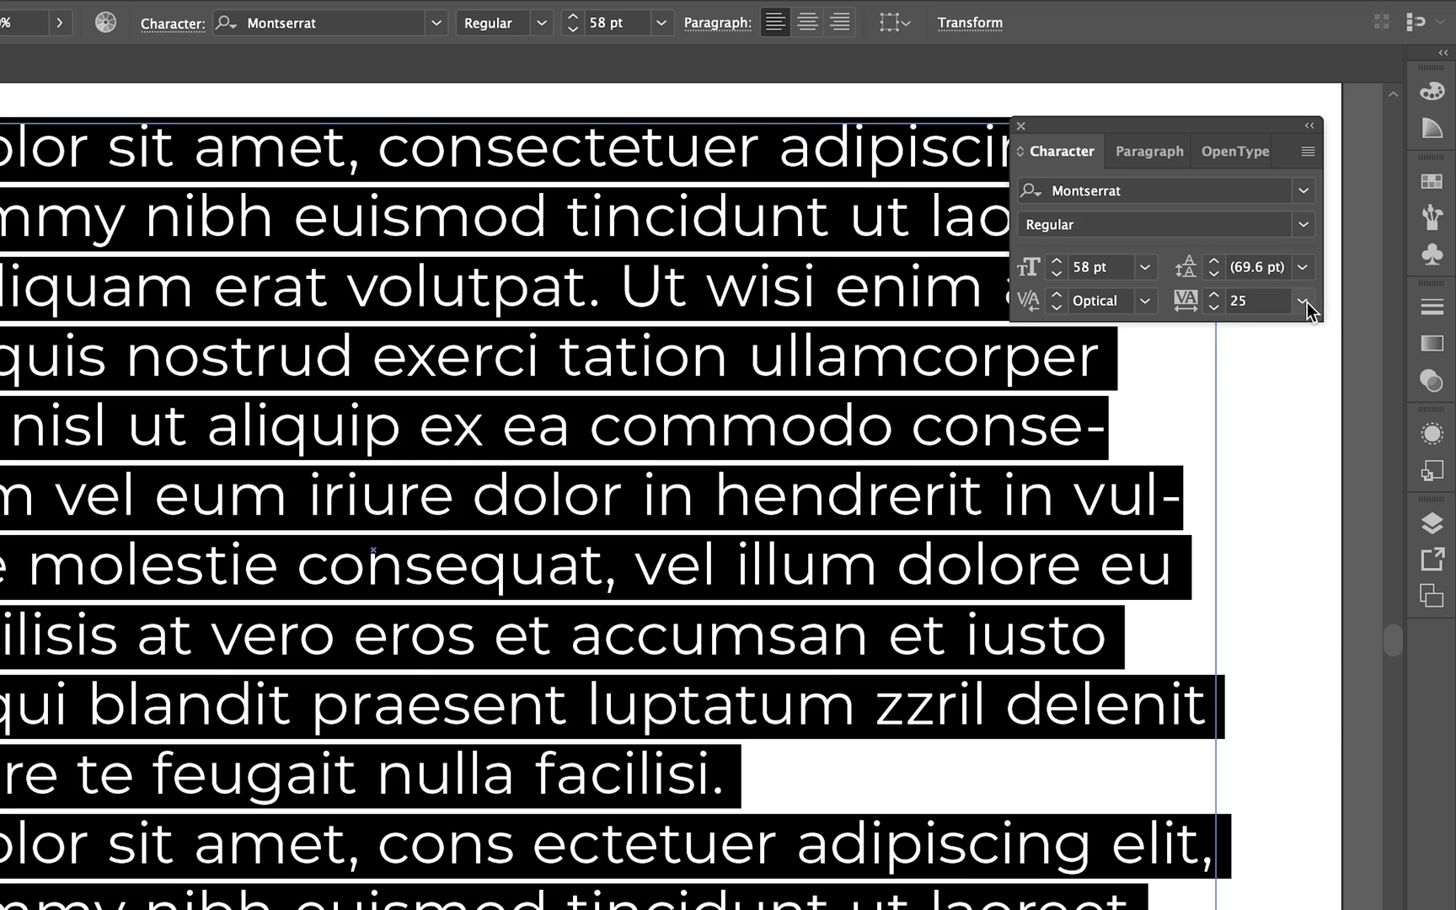
click(1305, 302)
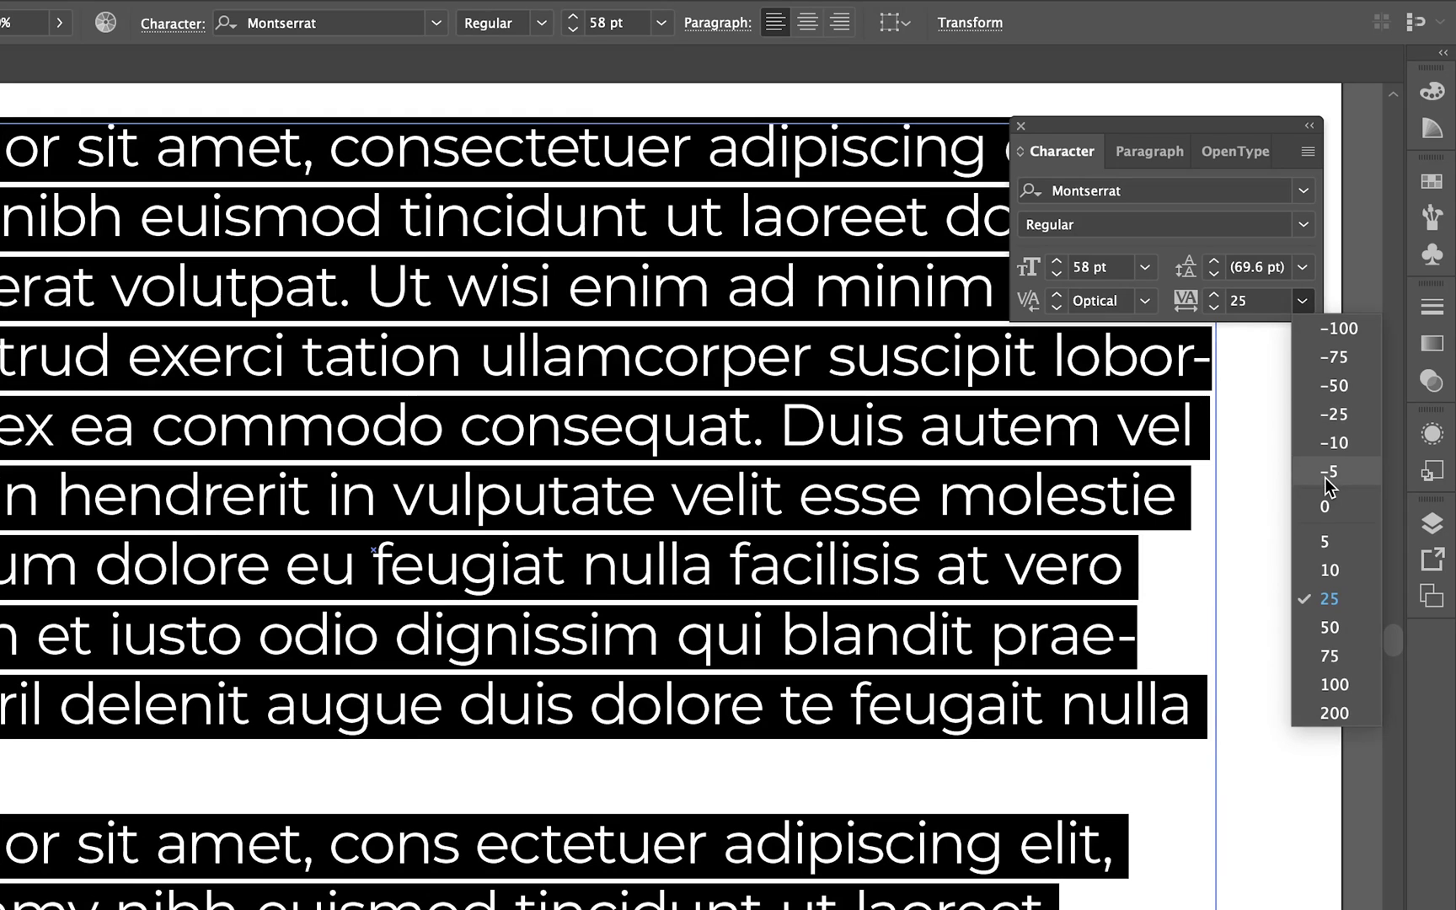
click(1330, 569)
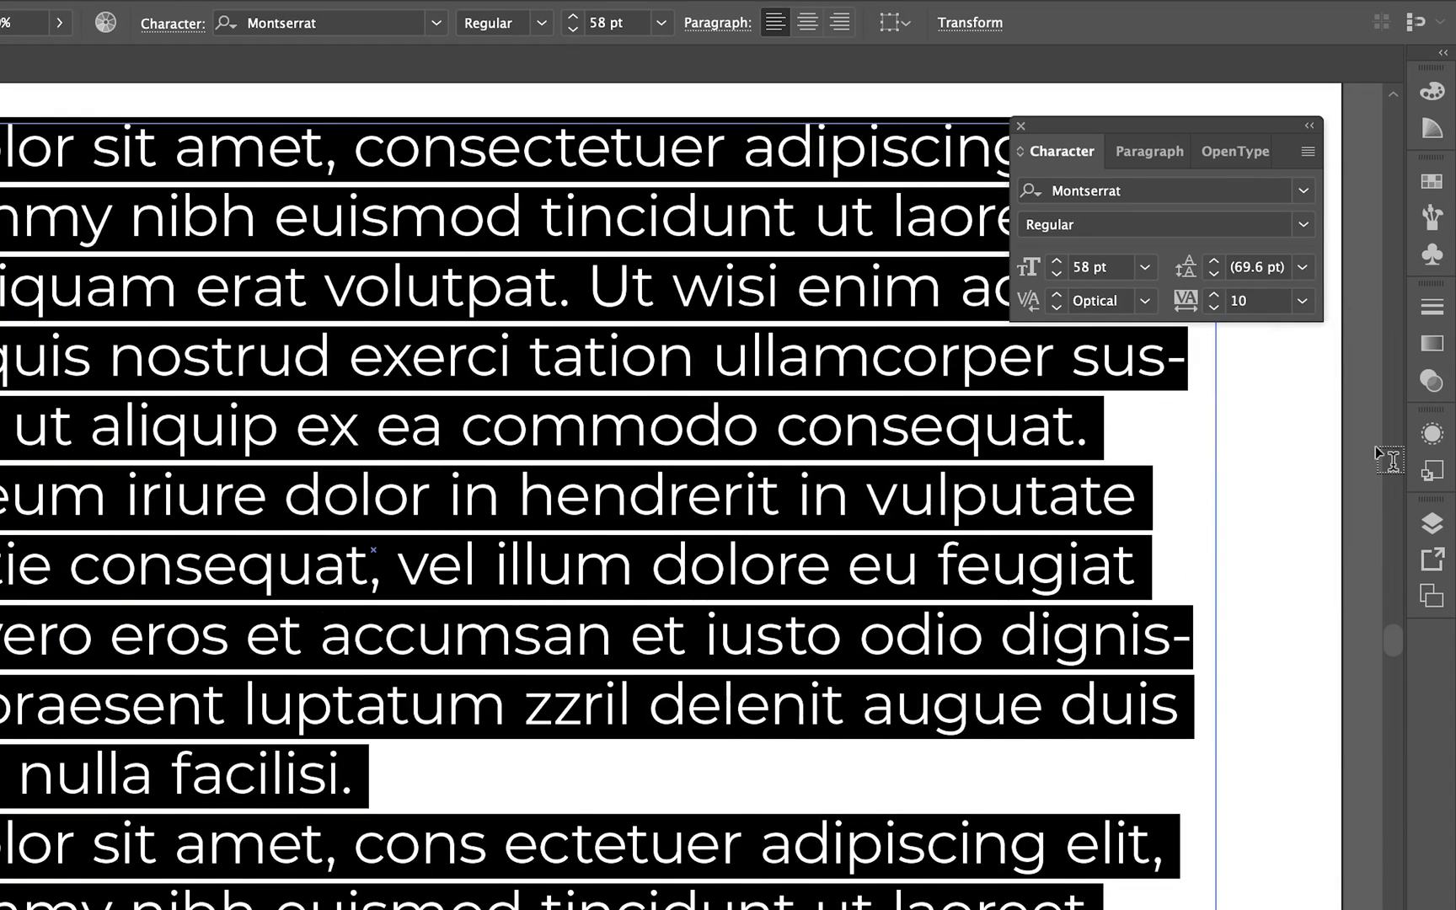
Step: Show the full Character options, set the placeholder text's leading to 72 pt, and deselect the text
click(1308, 151)
click(1159, 158)
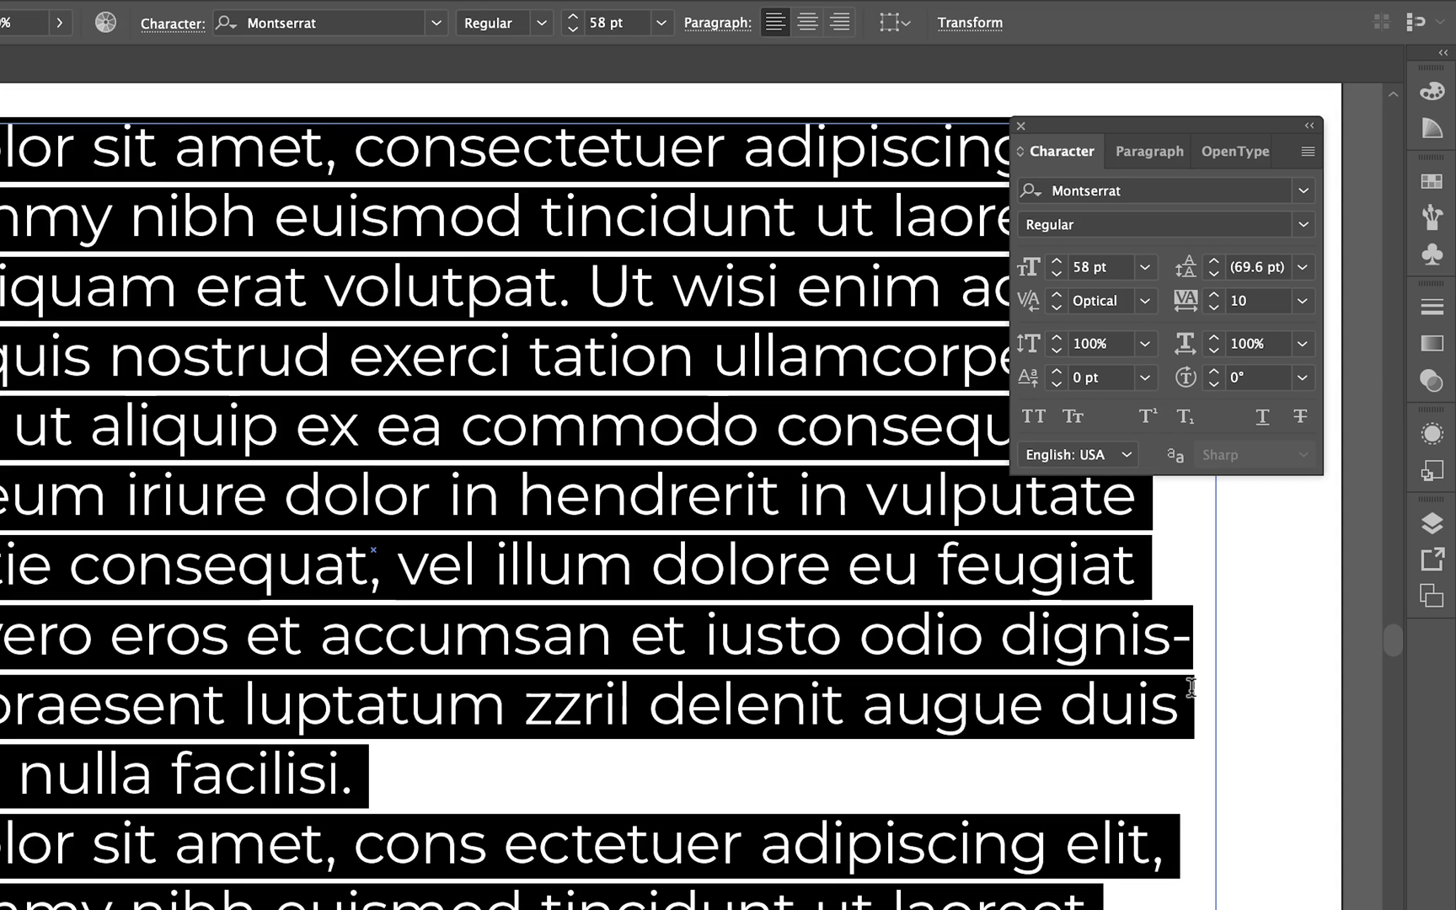
click(1303, 268)
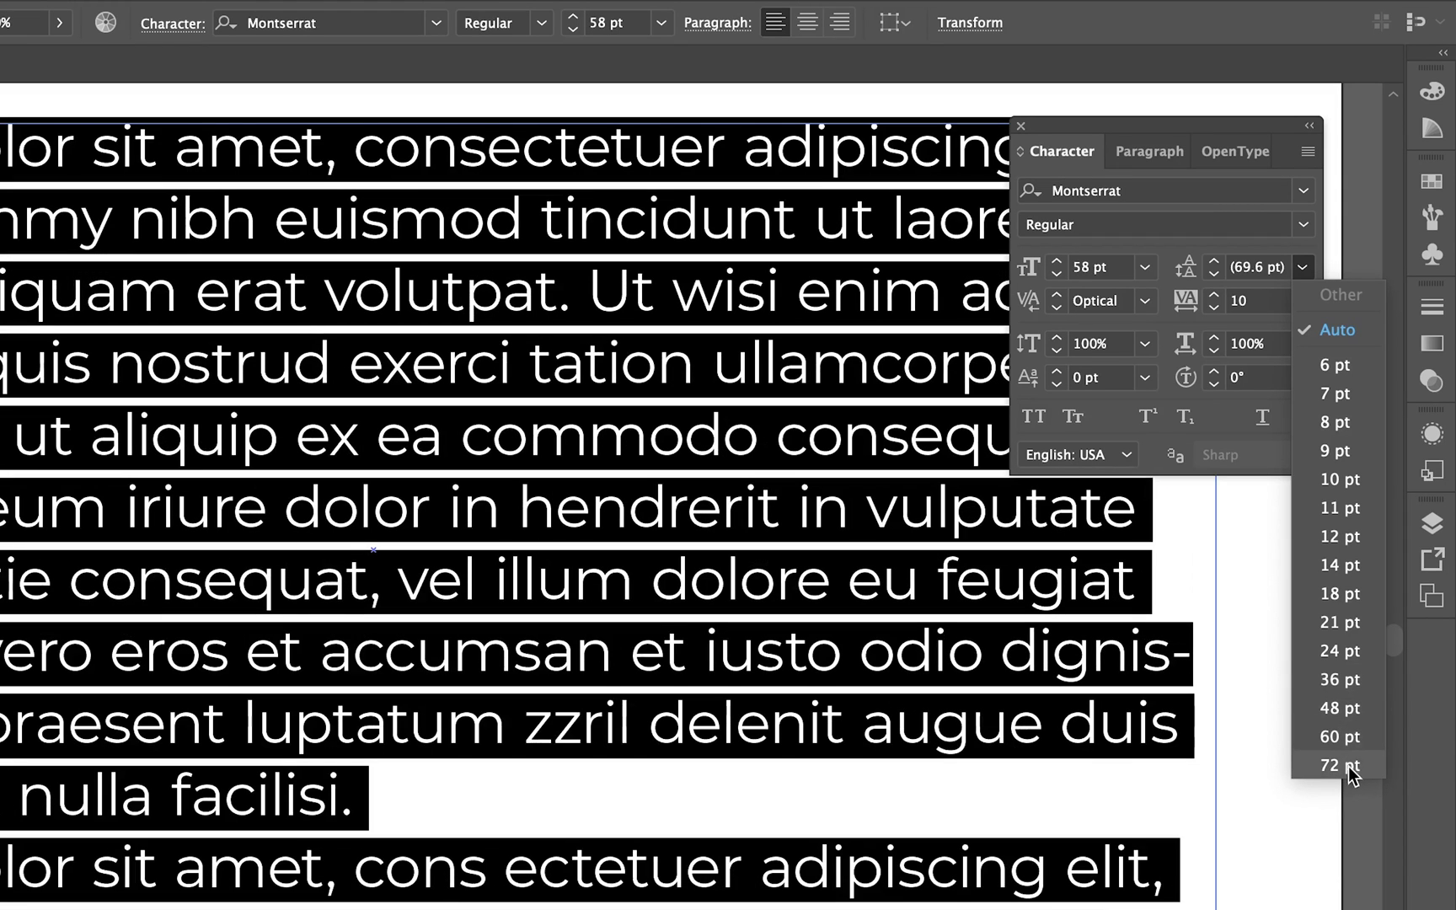
click(1349, 767)
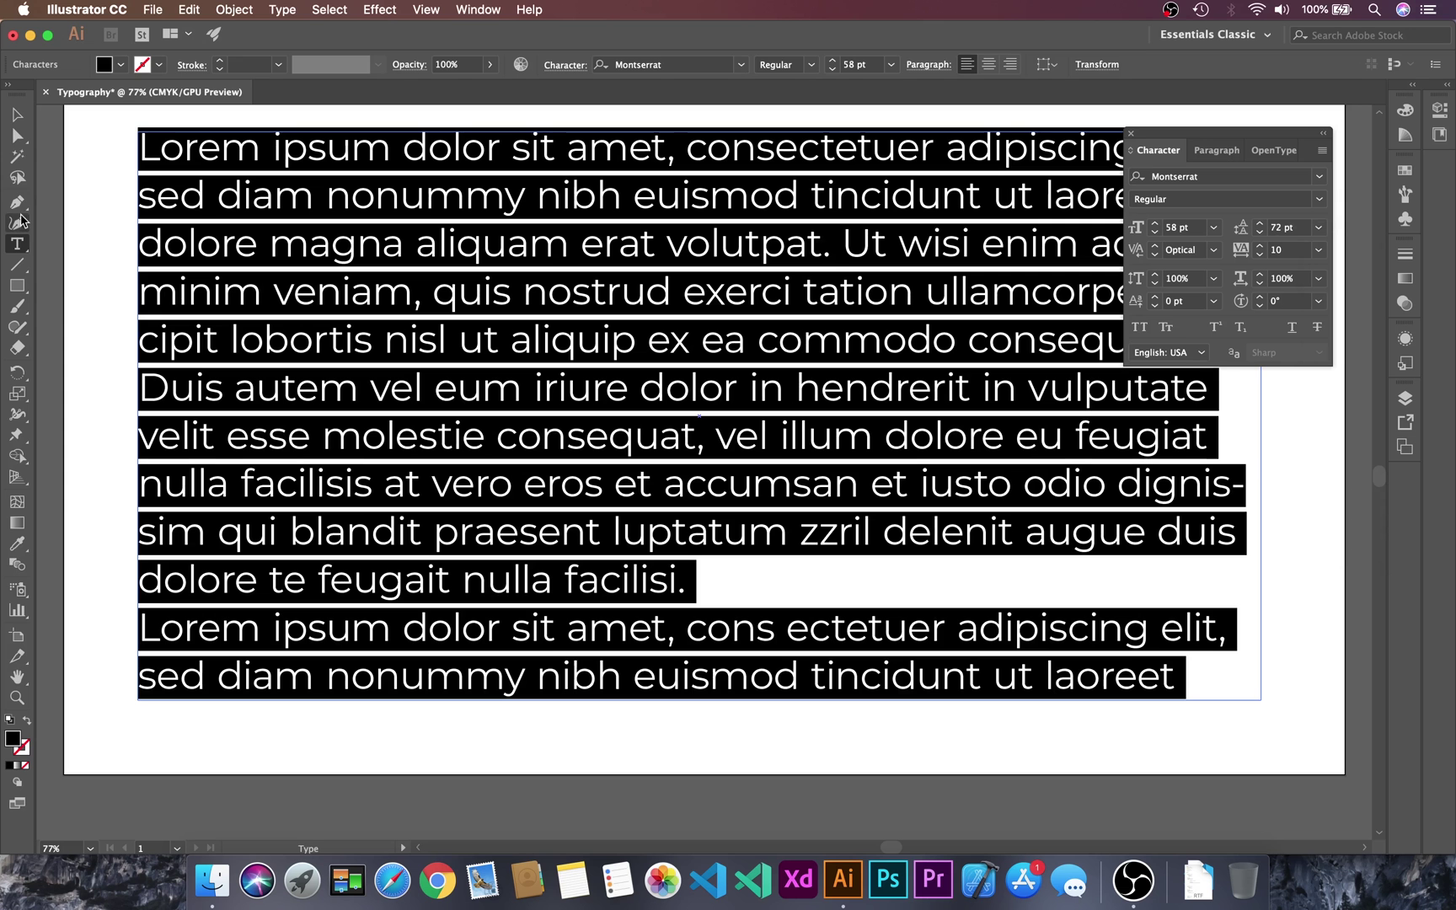
click(26, 121)
click(122, 178)
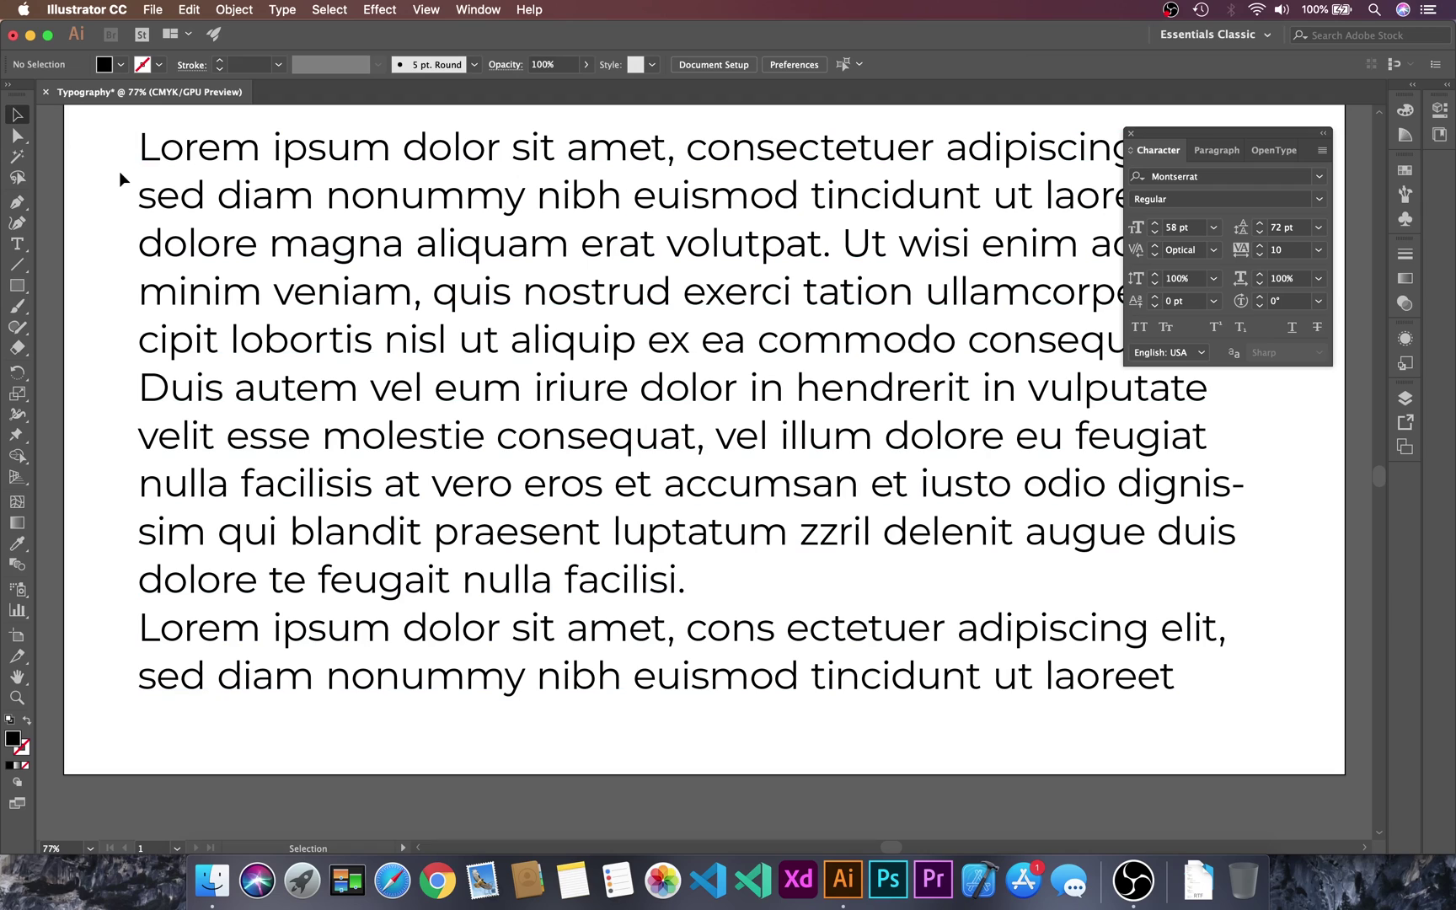